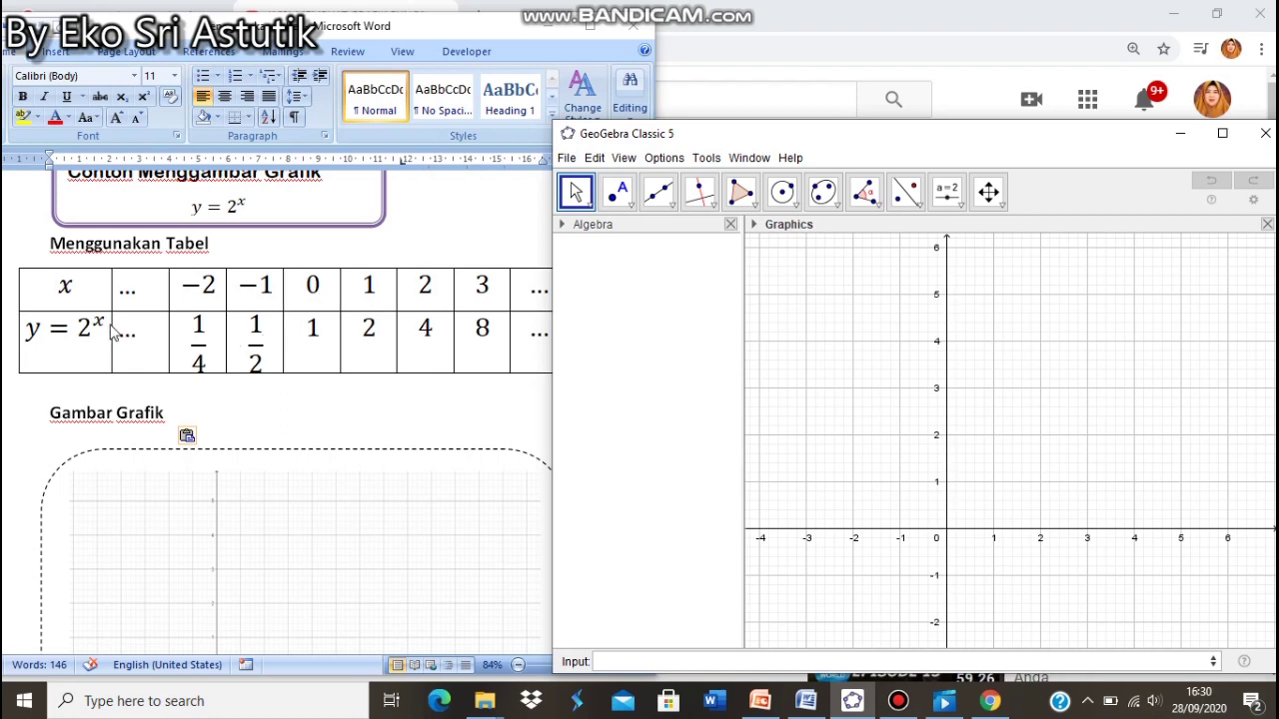
# Plot point A with the coordinates (-2, 1/4) from the y = 2^x table
pyautogui.click(606, 659)
pyautogui.write('a=(')
pyautogui.press('BackSpace')
pyautogui.press('BackSpace')
pyautogui.press('BackSpace')
pyautogui.write('A=(')
pyautogui.write('-2,1/4')
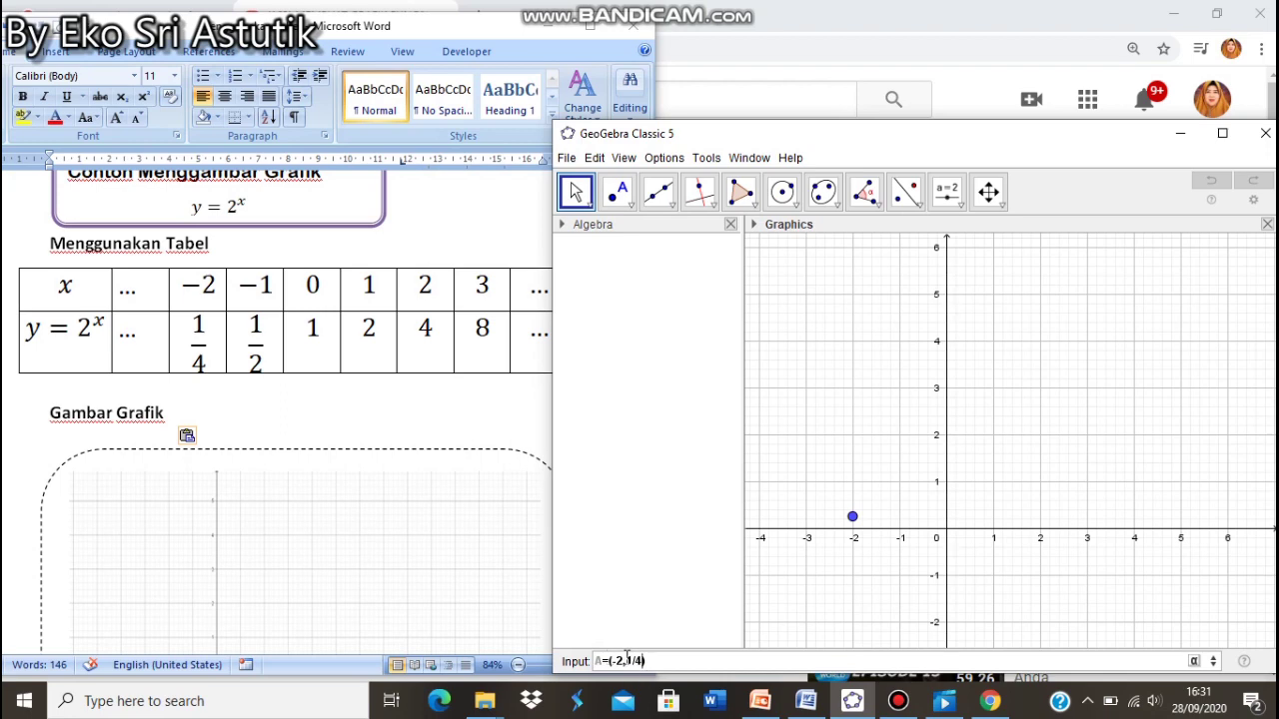
pyautogui.click(653, 662)
pyautogui.press('Return')
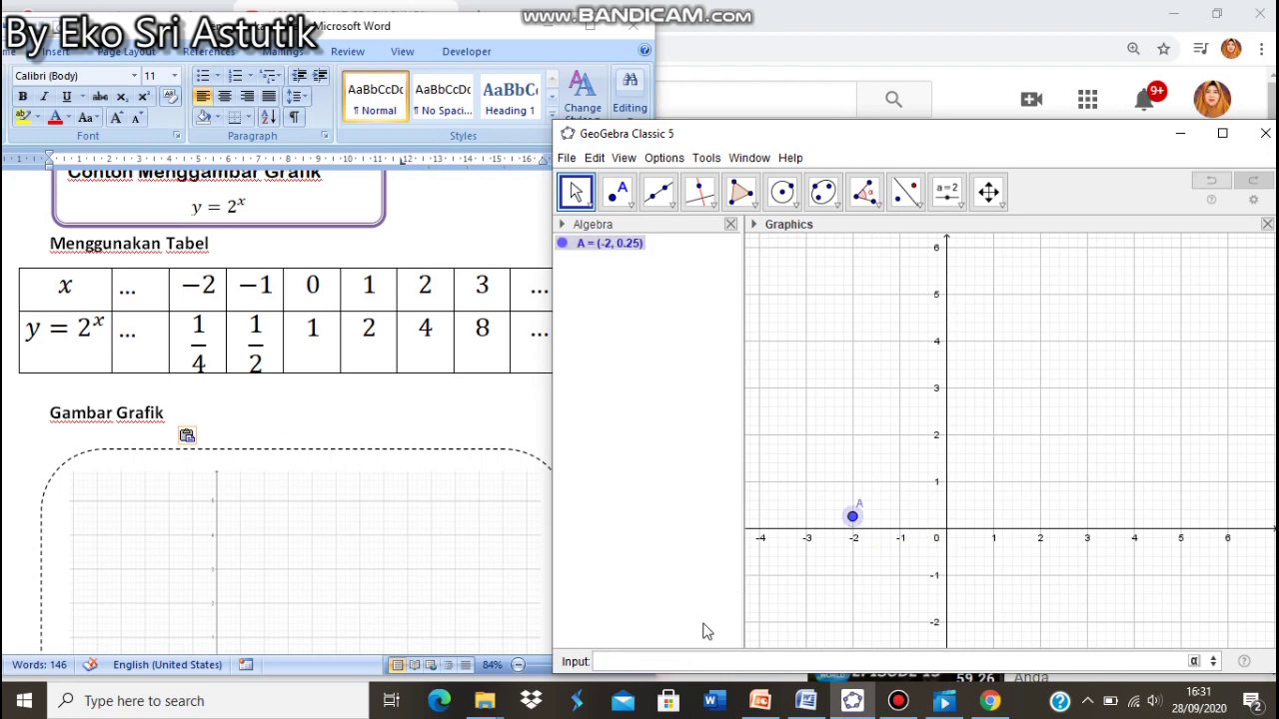
# Plot point B at (-1, 1/2) and point C at (0, 1)
pyautogui.write('B=(-1,1/2')
pyautogui.press('Return')
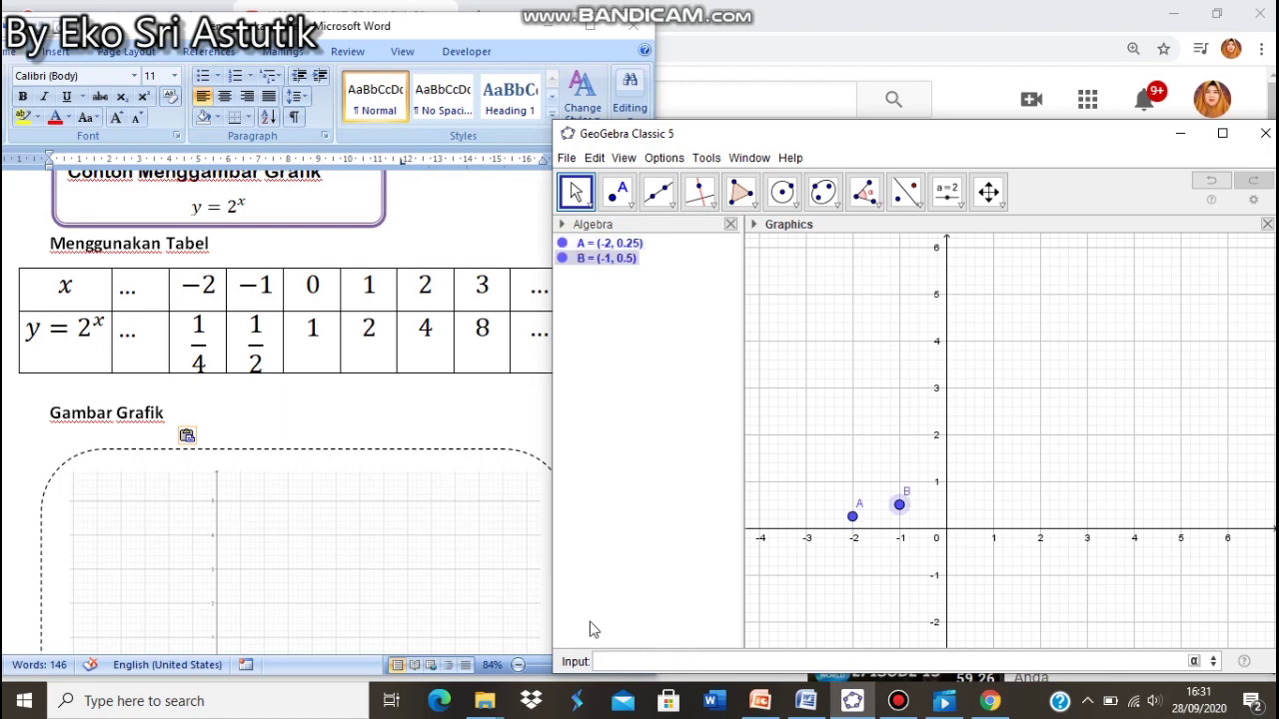
pyautogui.write('C=(0,1')
pyautogui.press('Return')
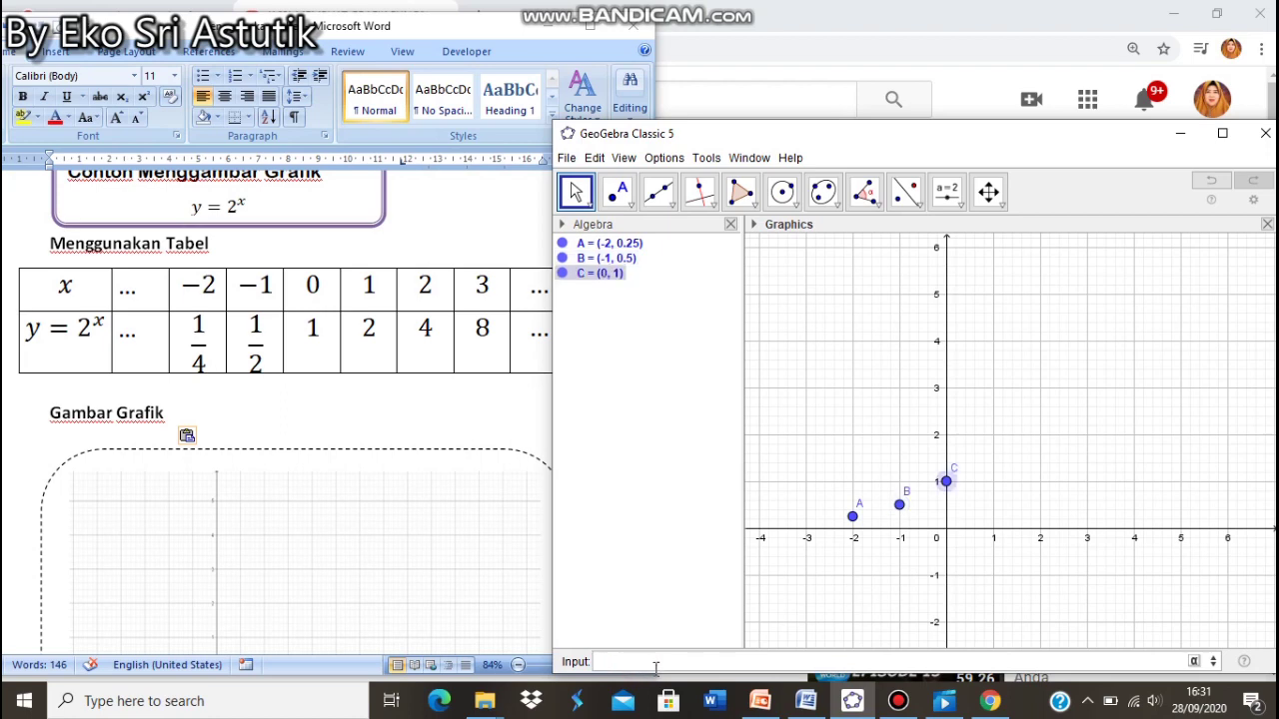
# Plot point D at (1, 2) and point E at (2, 4)
pyautogui.write('D=')
pyautogui.write('(1,2')
pyautogui.press('Return')
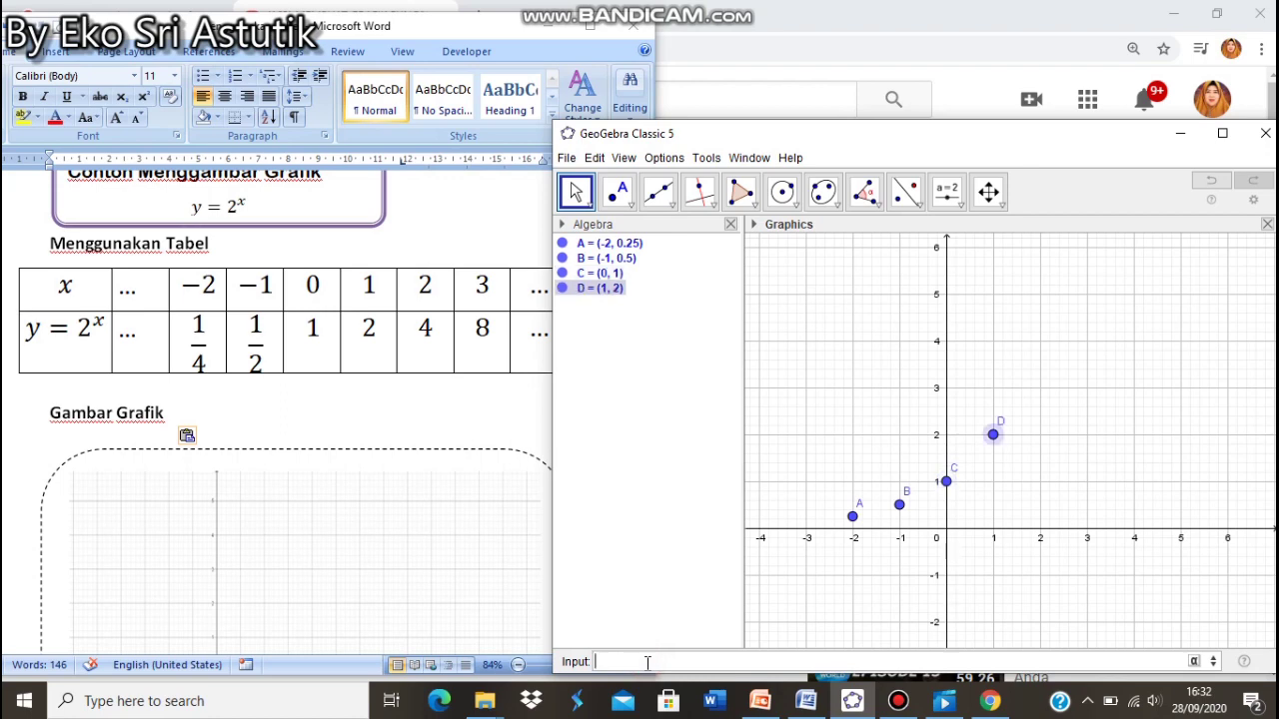
pyautogui.write('e')
pyautogui.press('BackSpace')
pyautogui.write('E=(2,4')
pyautogui.press('Return')
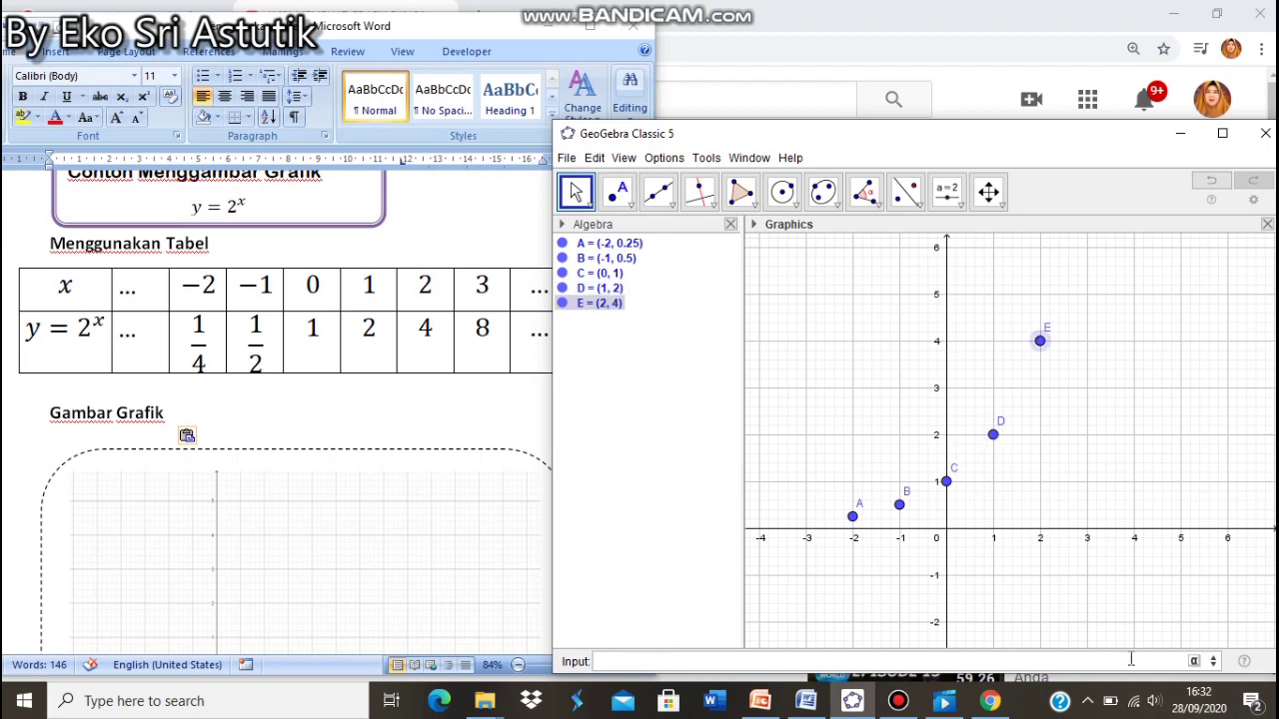
# Plot point F at (3, 8) as the last point of the y = 2^x table
pyautogui.scroll(1, 1106, 474)
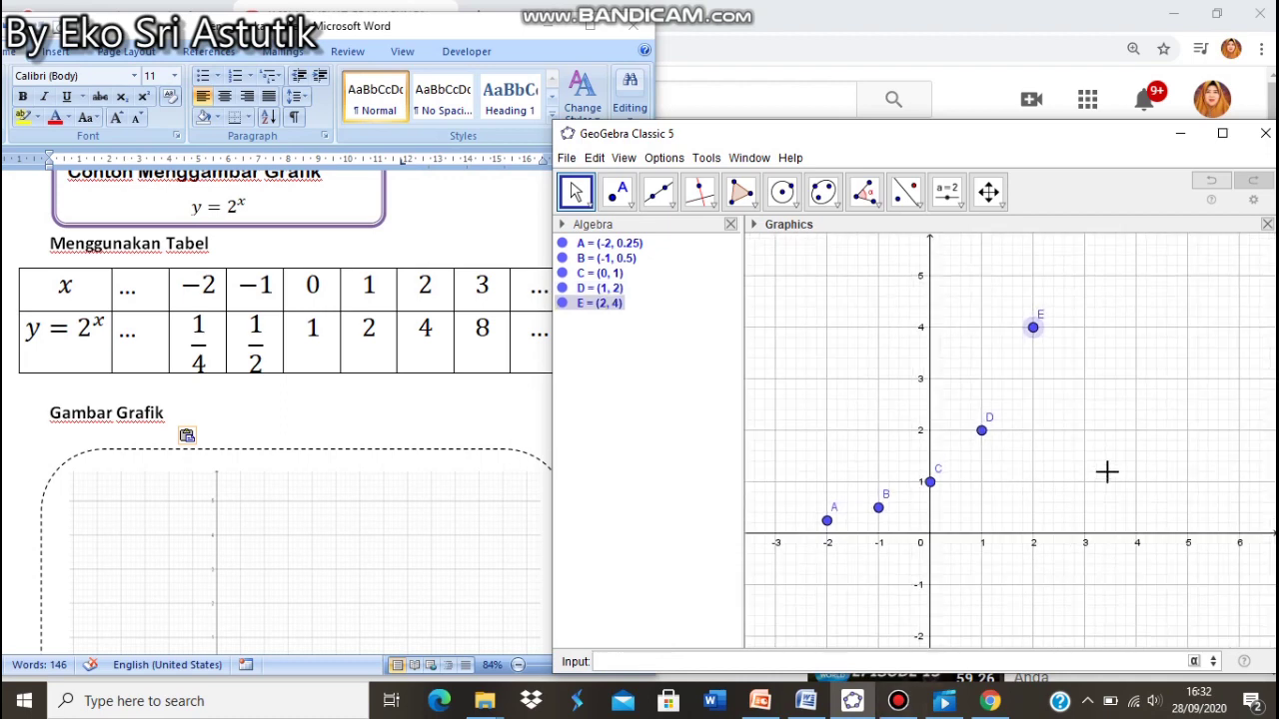
pyautogui.scroll(-2, 1117, 475)
pyautogui.scroll(-3, 1117, 475)
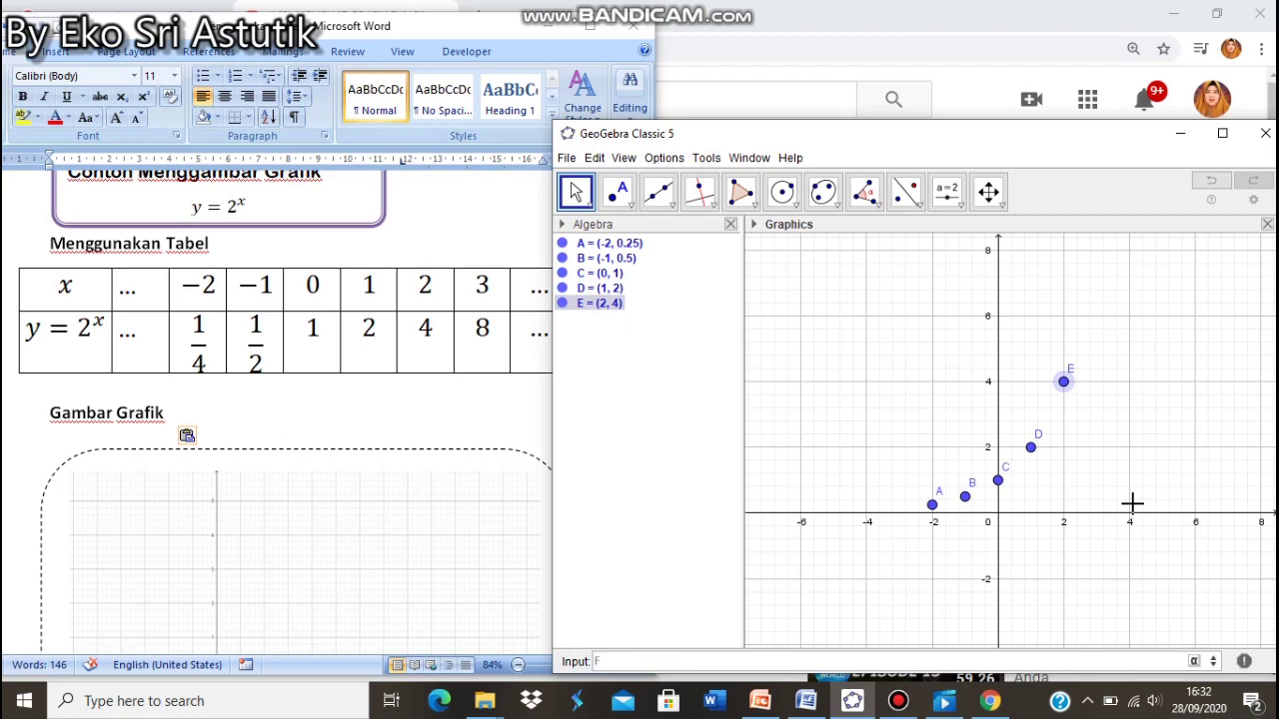
pyautogui.write('(3)')
pyautogui.write(',')
pyautogui.write('8')
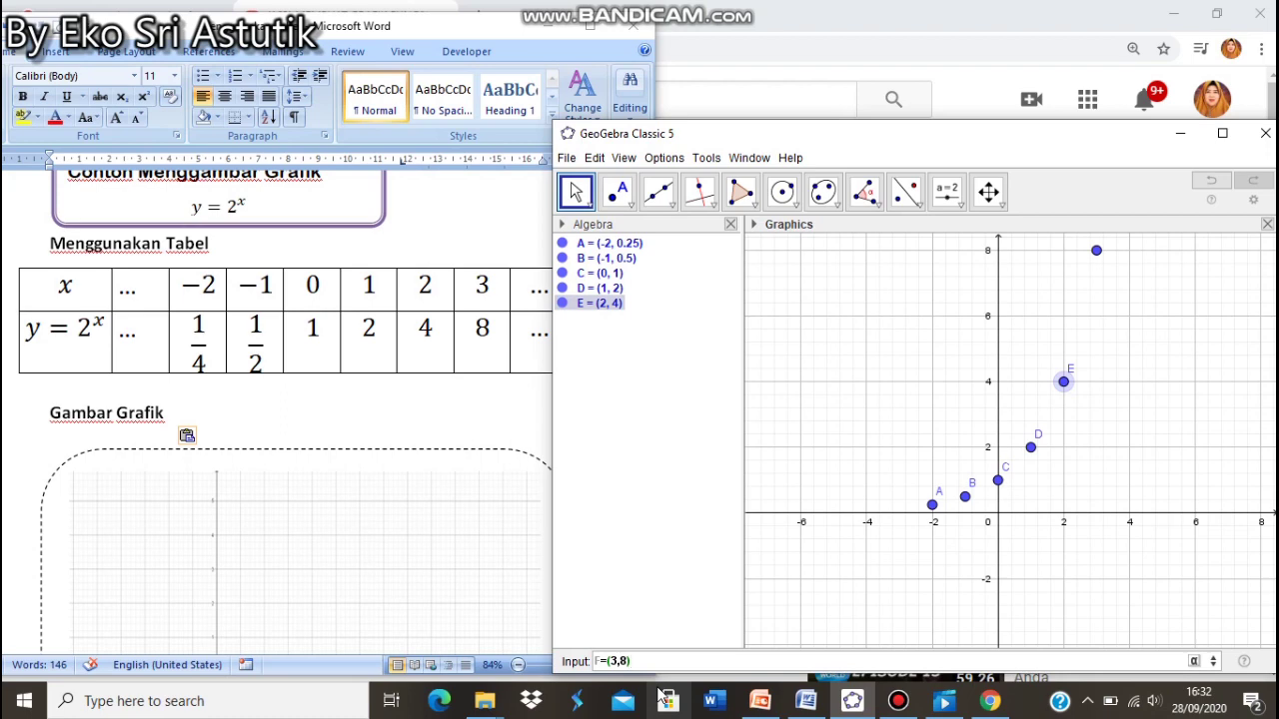
pyautogui.press('Return')
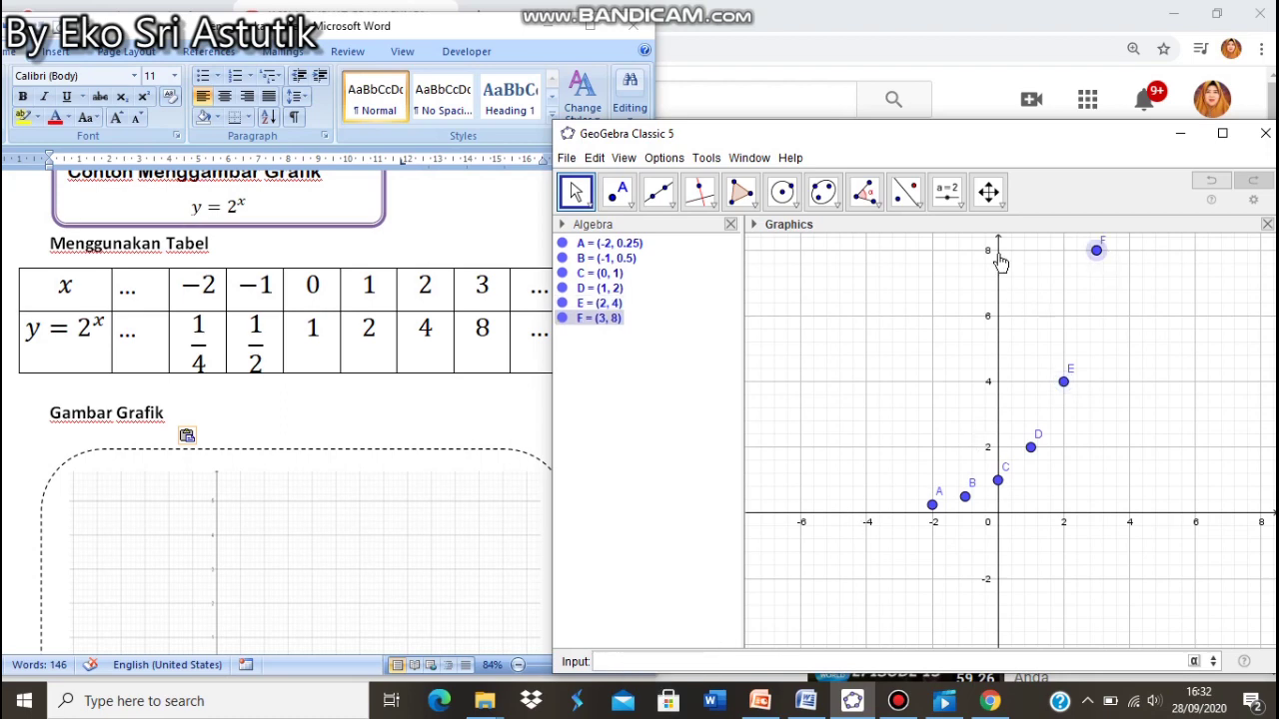
# Graph the function y=2^x through the plotted points A to F
pyautogui.click(989, 195)
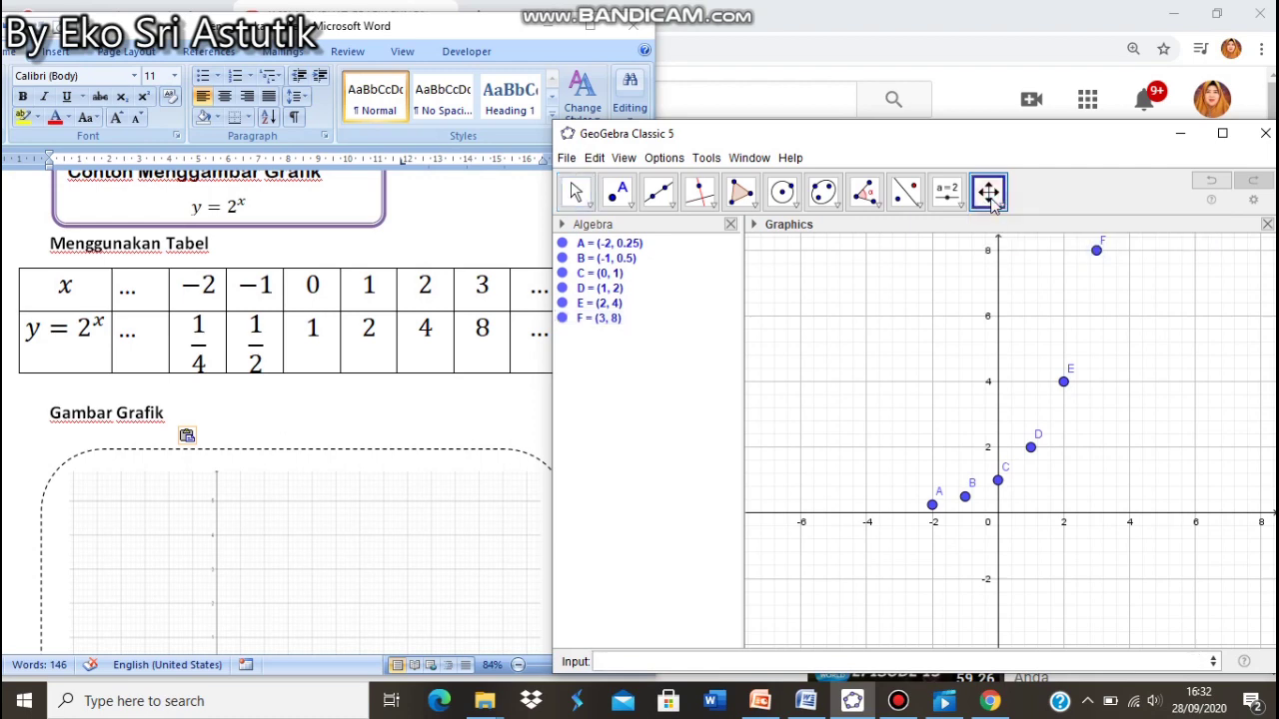
pyautogui.click(1020, 238)
pyautogui.click(607, 663)
pyautogui.write('y=2')
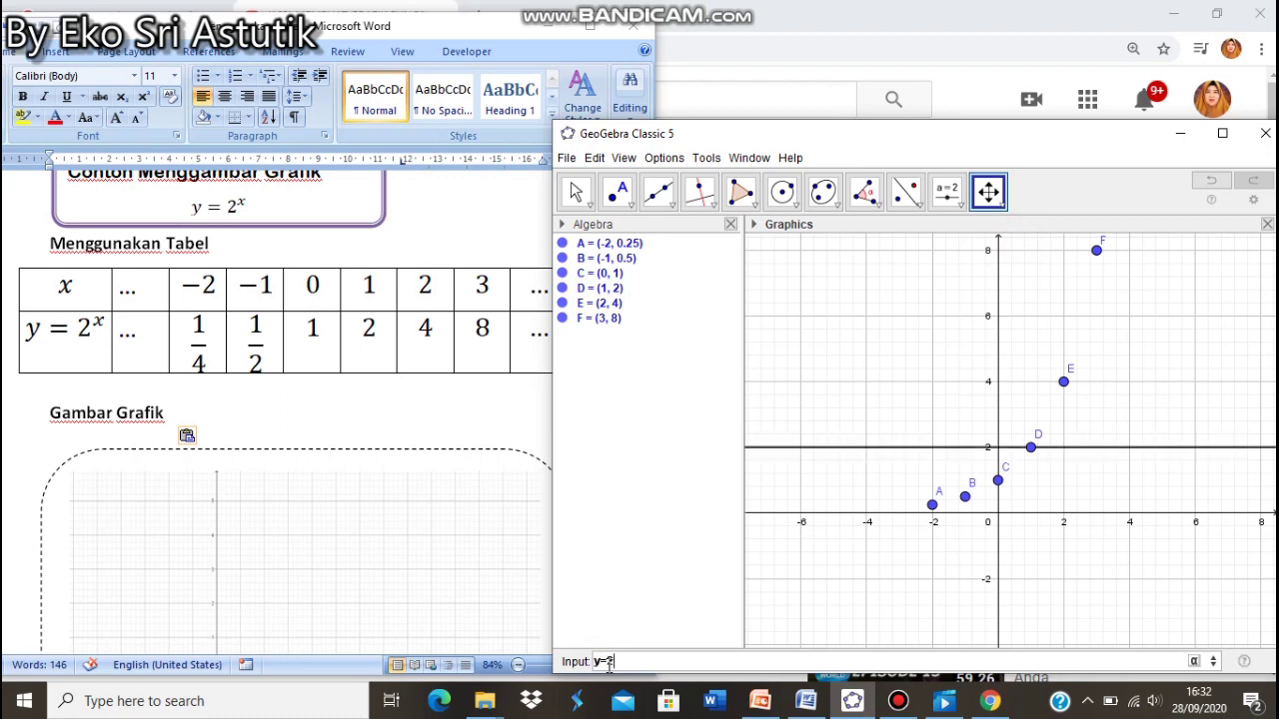
pyautogui.write('^x')
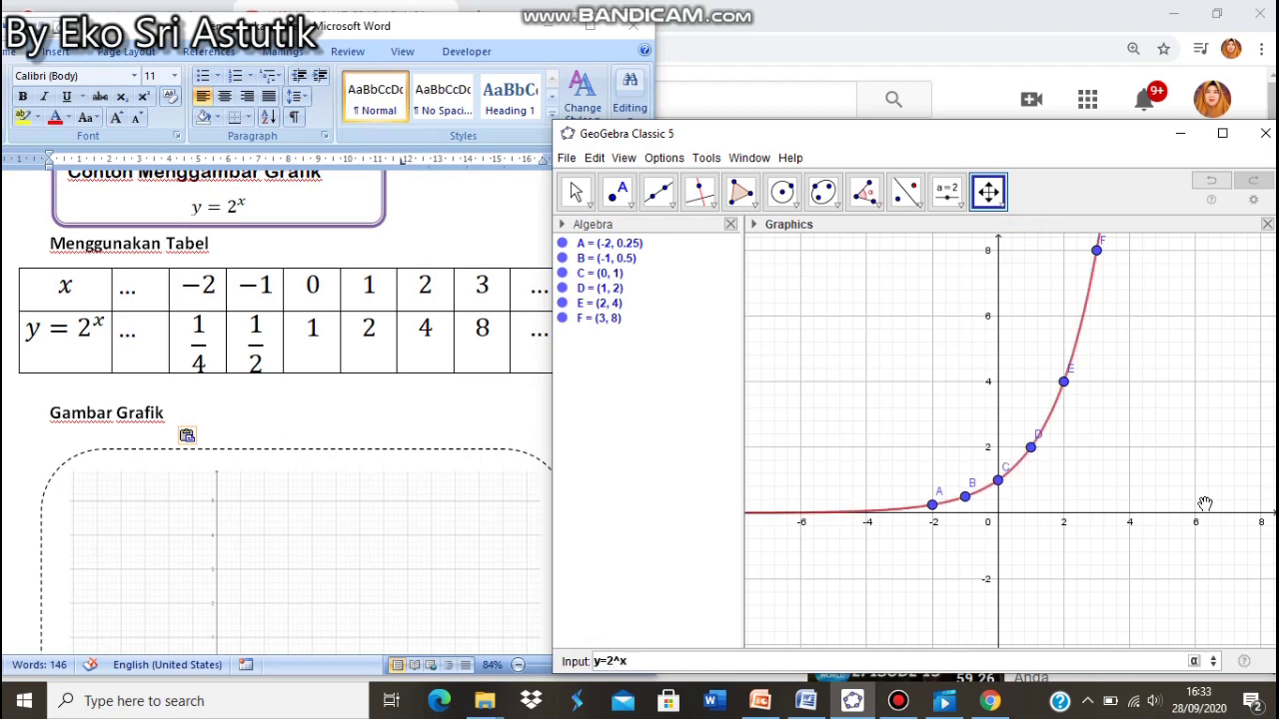
pyautogui.scroll(1, 1150, 466)
pyautogui.scroll(-3, 1150, 466)
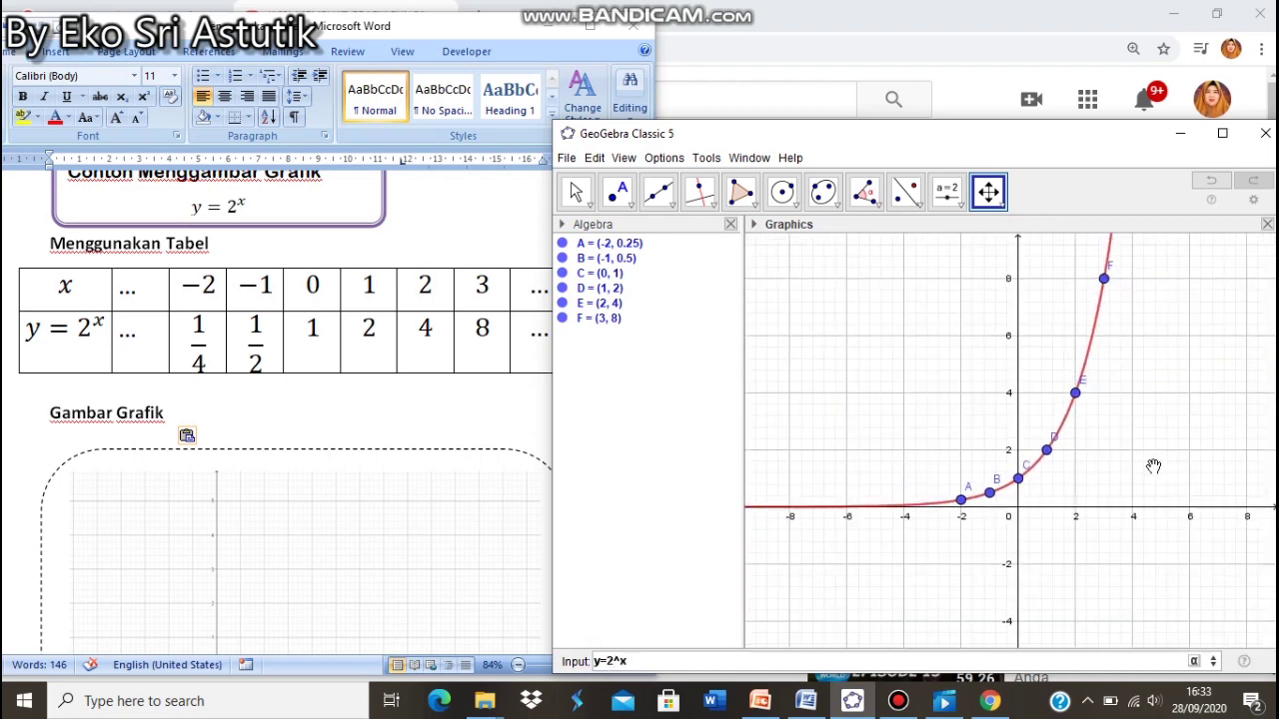
pyautogui.scroll(-1, 1154, 468)
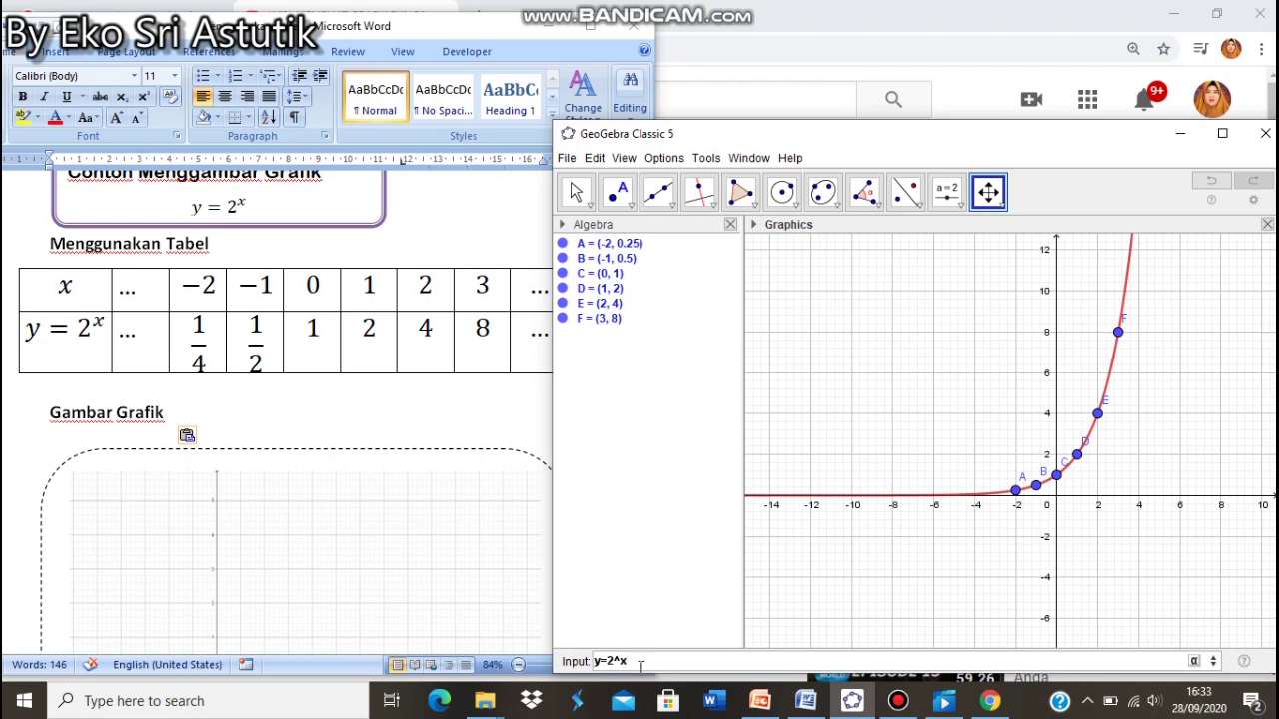
pyautogui.press('Return')
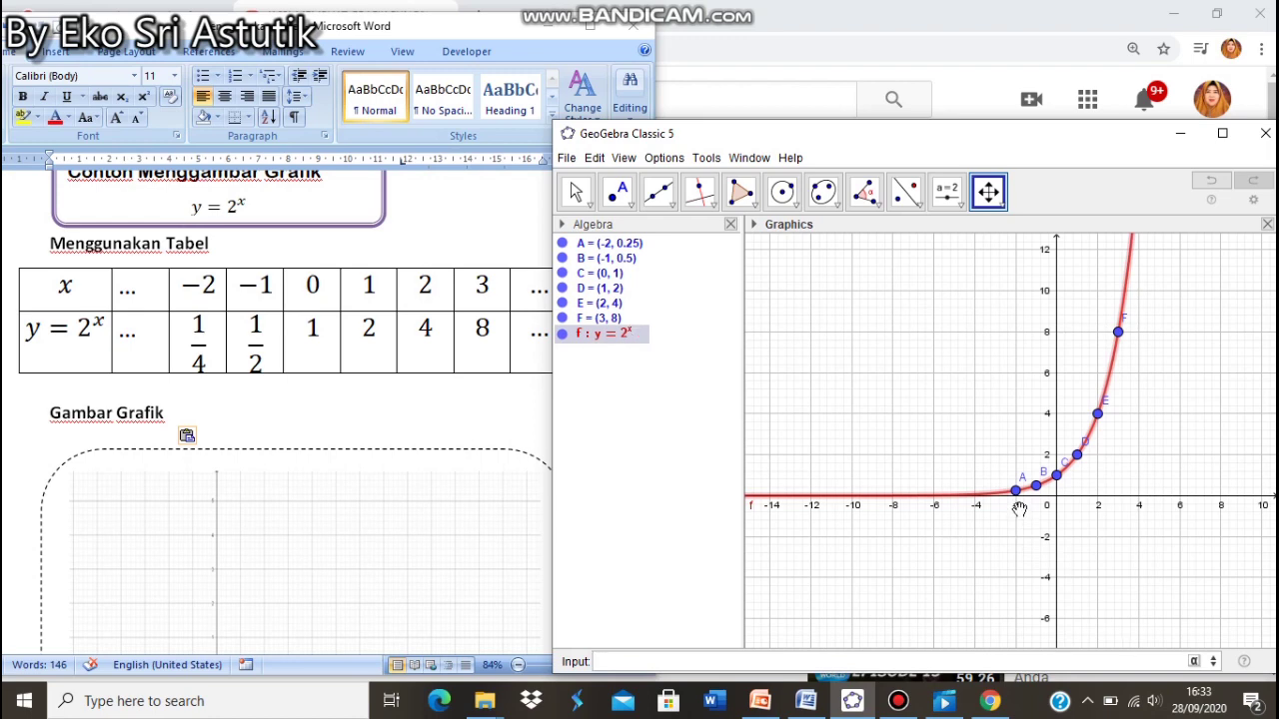
# Examine how the y = 2^x curve runs through the points and along the x-axis at different scales
pyautogui.scroll(4, 1019, 510)
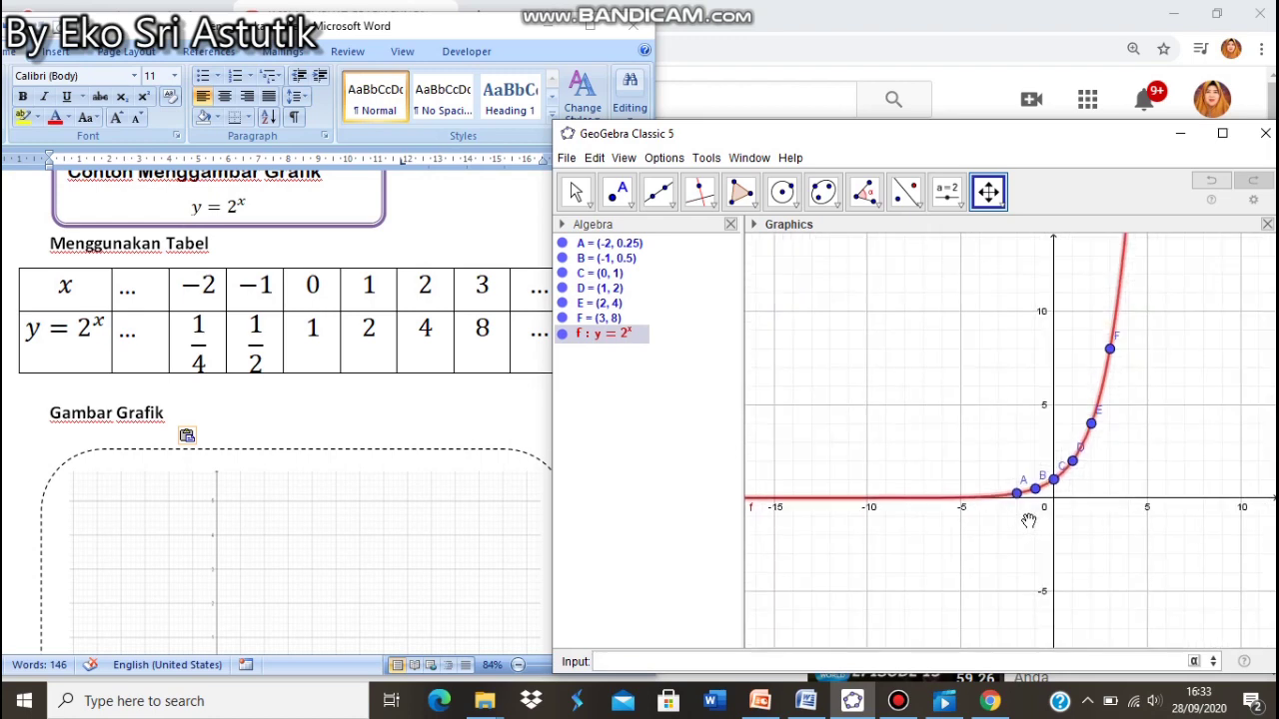
pyautogui.scroll(3, 1029, 521)
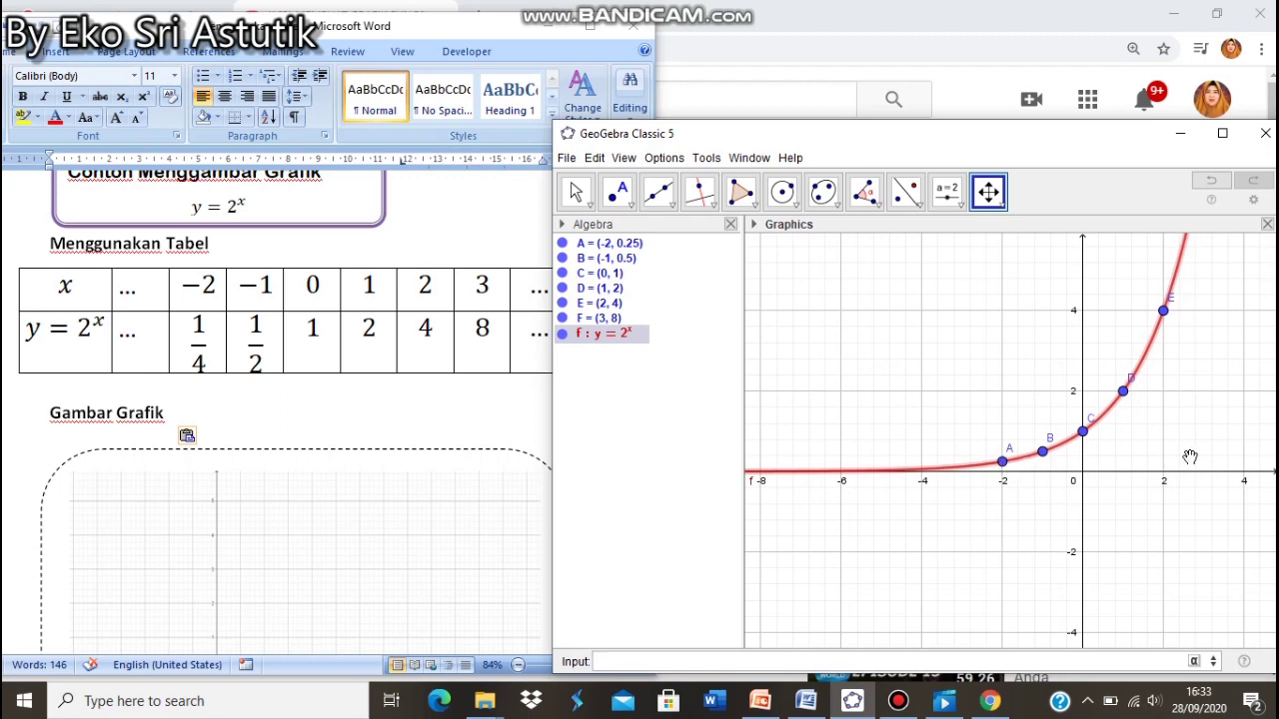
pyautogui.scroll(-1, 1220, 459)
pyautogui.scroll(-3, 1220, 460)
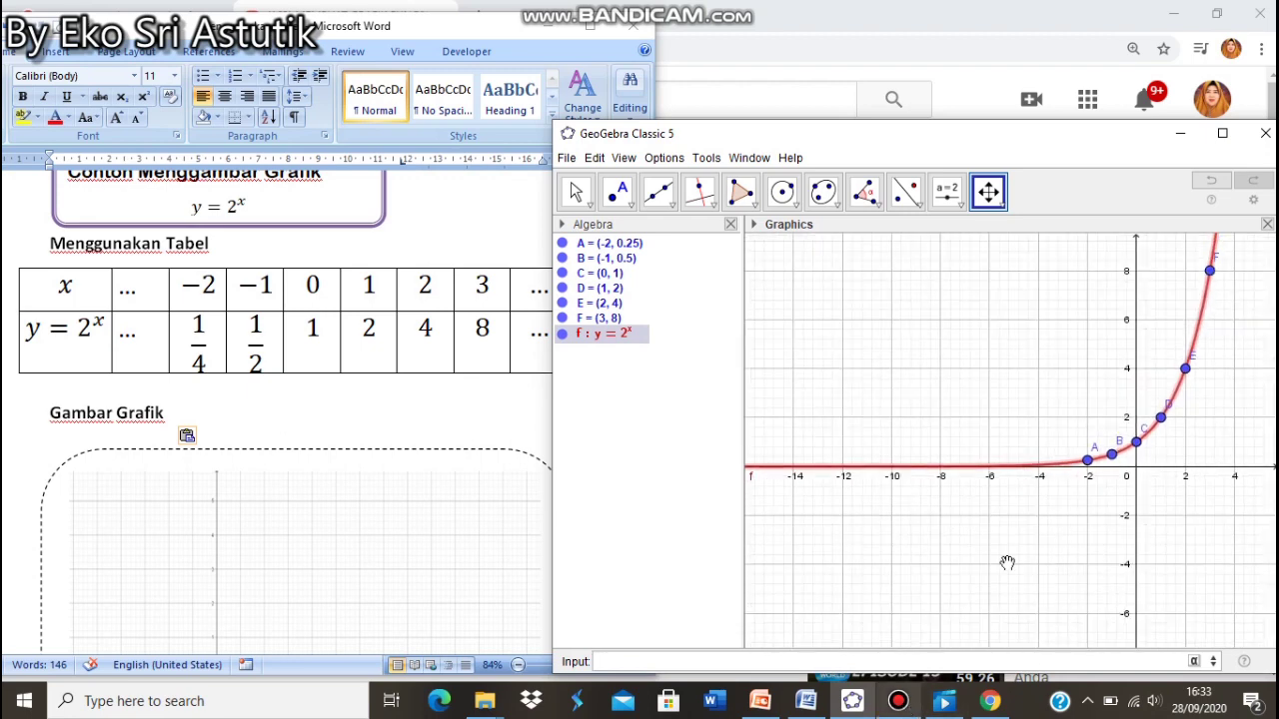
pyautogui.scroll(-2, 1011, 561)
pyautogui.scroll(1, 1014, 561)
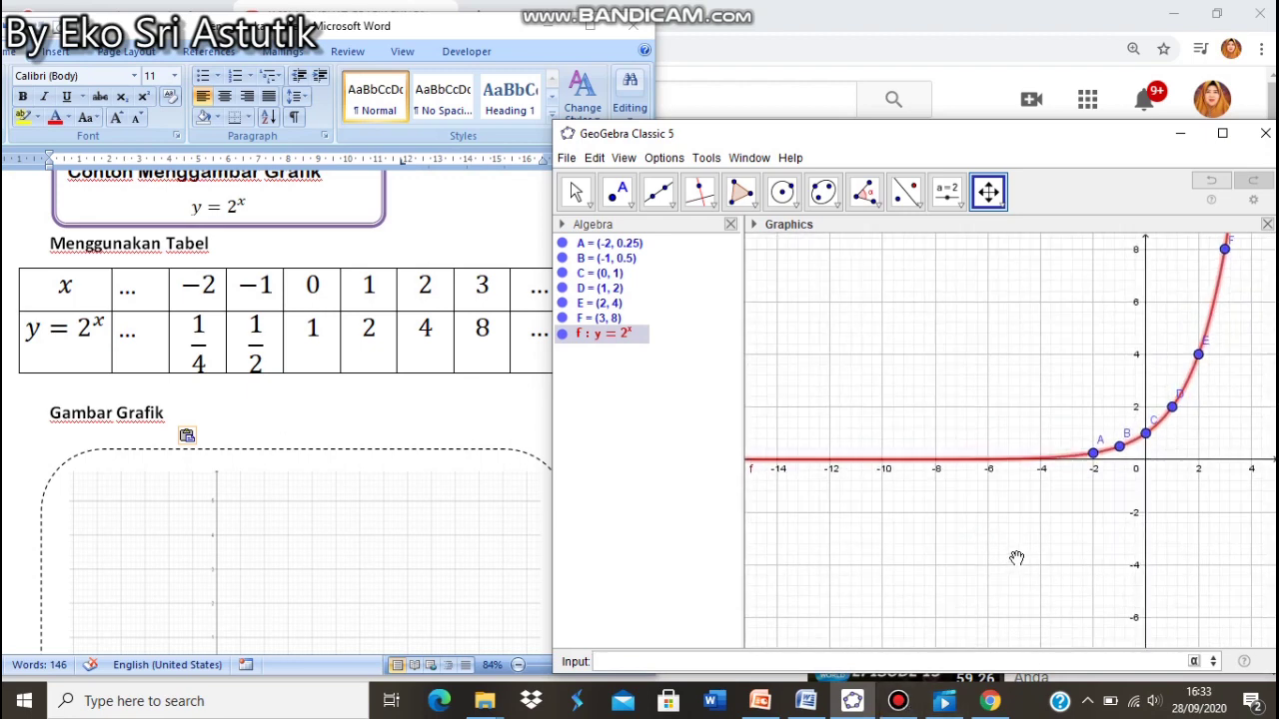
pyautogui.scroll(-2, 1016, 559)
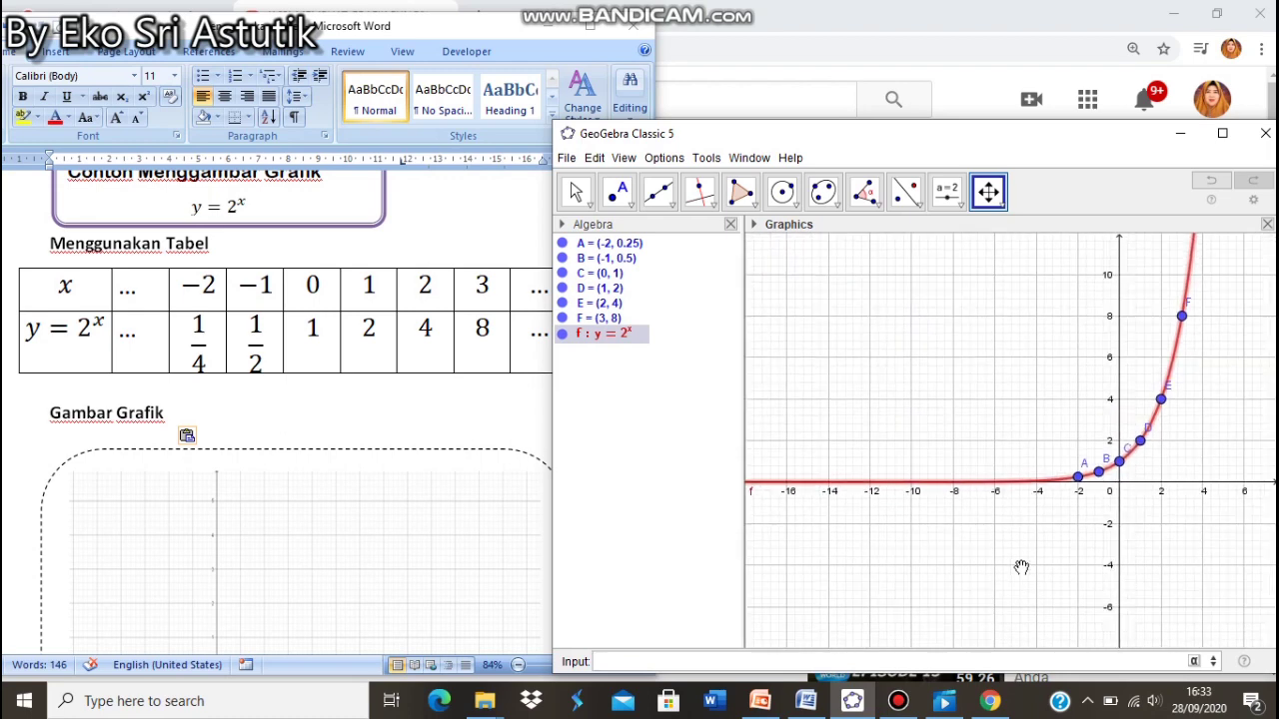
pyautogui.scroll(-3, 1021, 567)
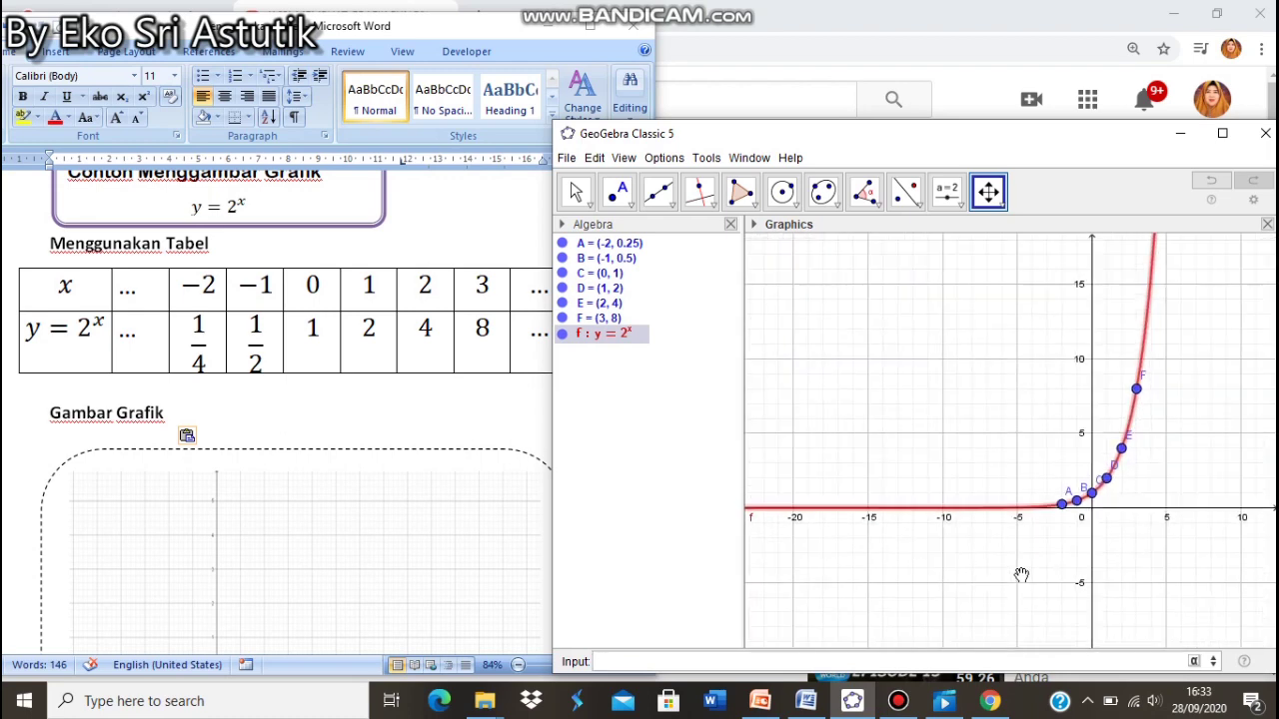
pyautogui.scroll(1, 1018, 565)
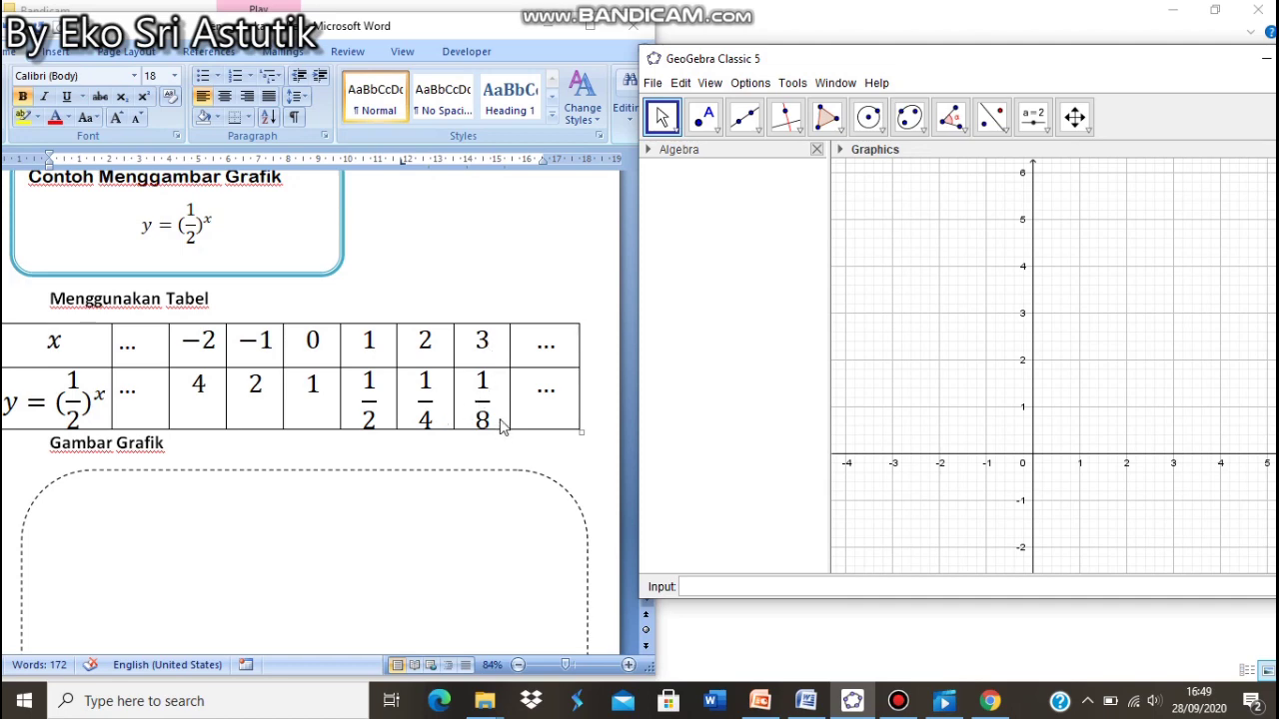
# Plot point A at (-2, 4) and point B at (-1, 2) from the y = (1/2)^x table
pyautogui.click(702, 586)
pyautogui.write('A=(-2')
pyautogui.write('4')
pyautogui.press('Return')
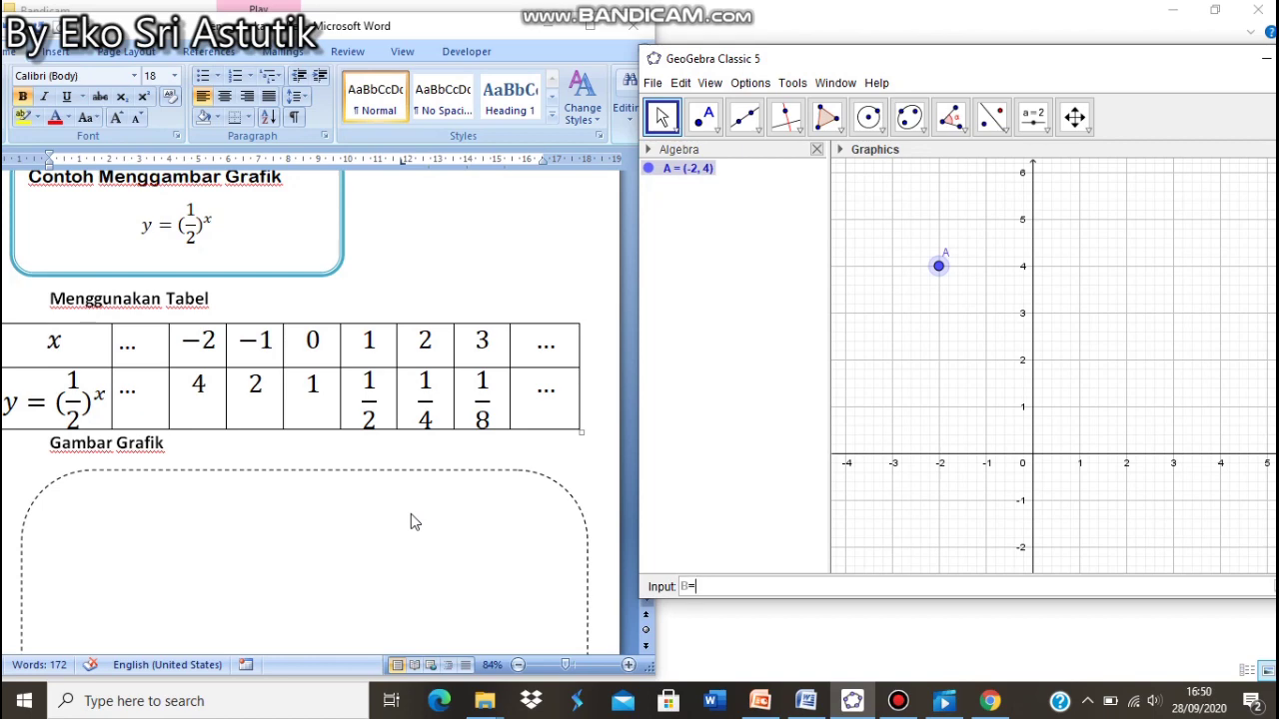
pyautogui.write('B=(-1,2')
pyautogui.press('Return')
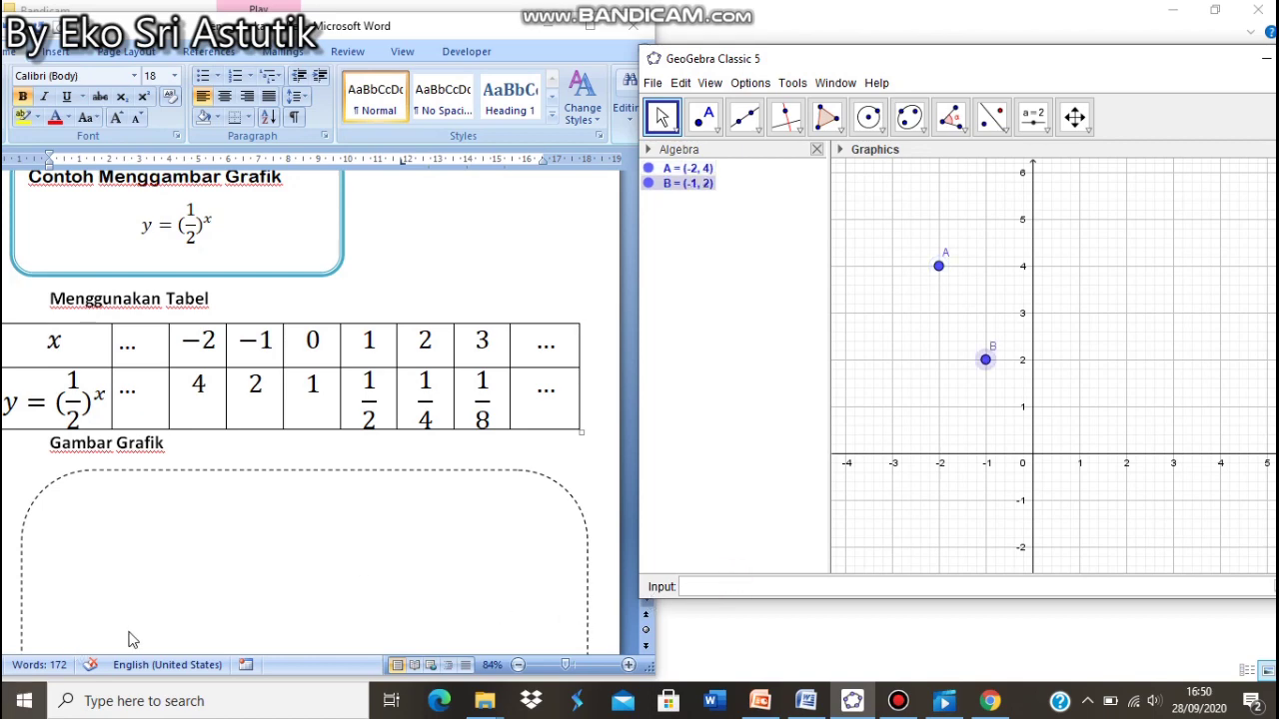
# Plot point C at (0, 1) and point D at (1, 1/2) from the y = (1/2)^x table
pyautogui.write('C')
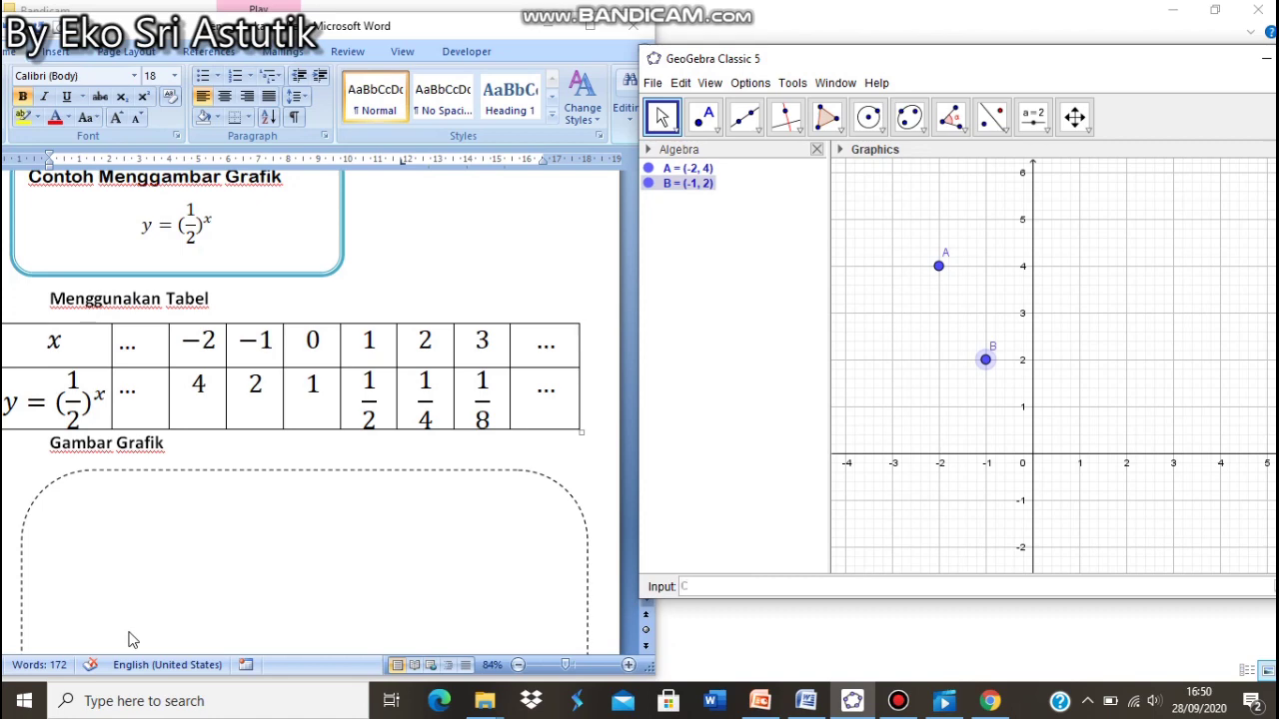
pyautogui.write('=(0,1')
pyautogui.click(718, 586)
pyautogui.press('Return')
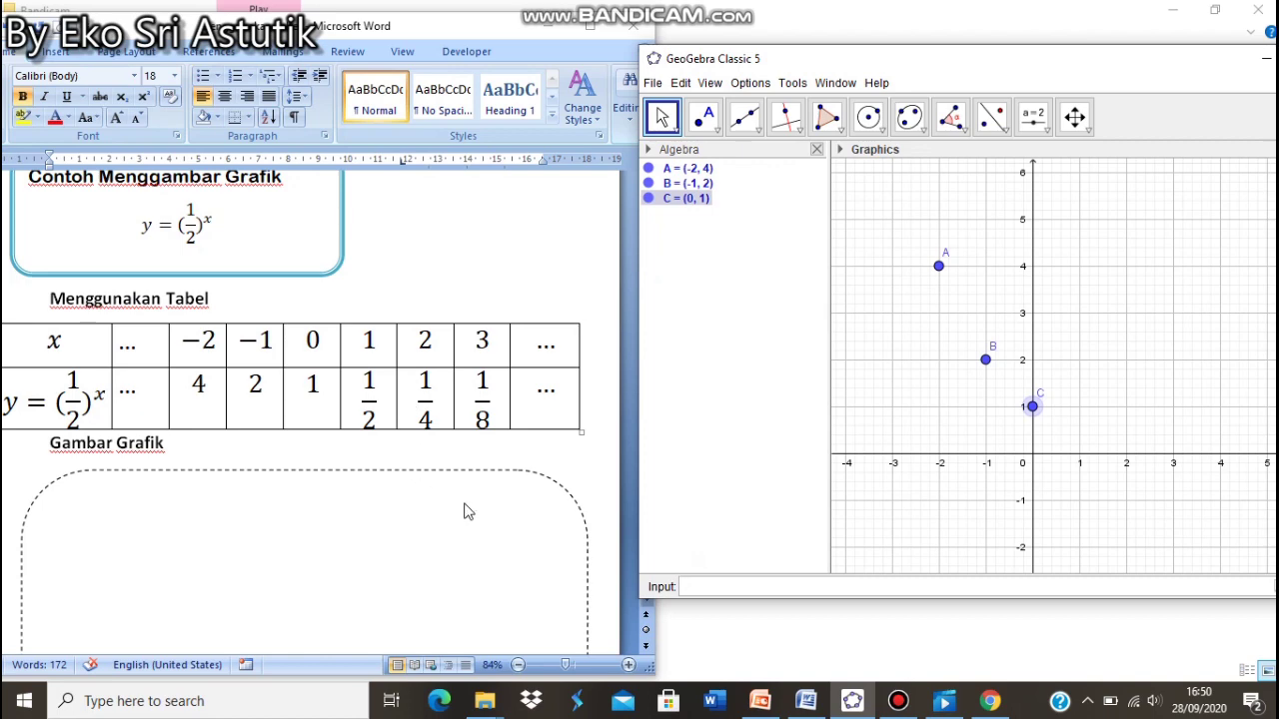
pyautogui.write('D=(1,1/2')
pyautogui.press('Return')
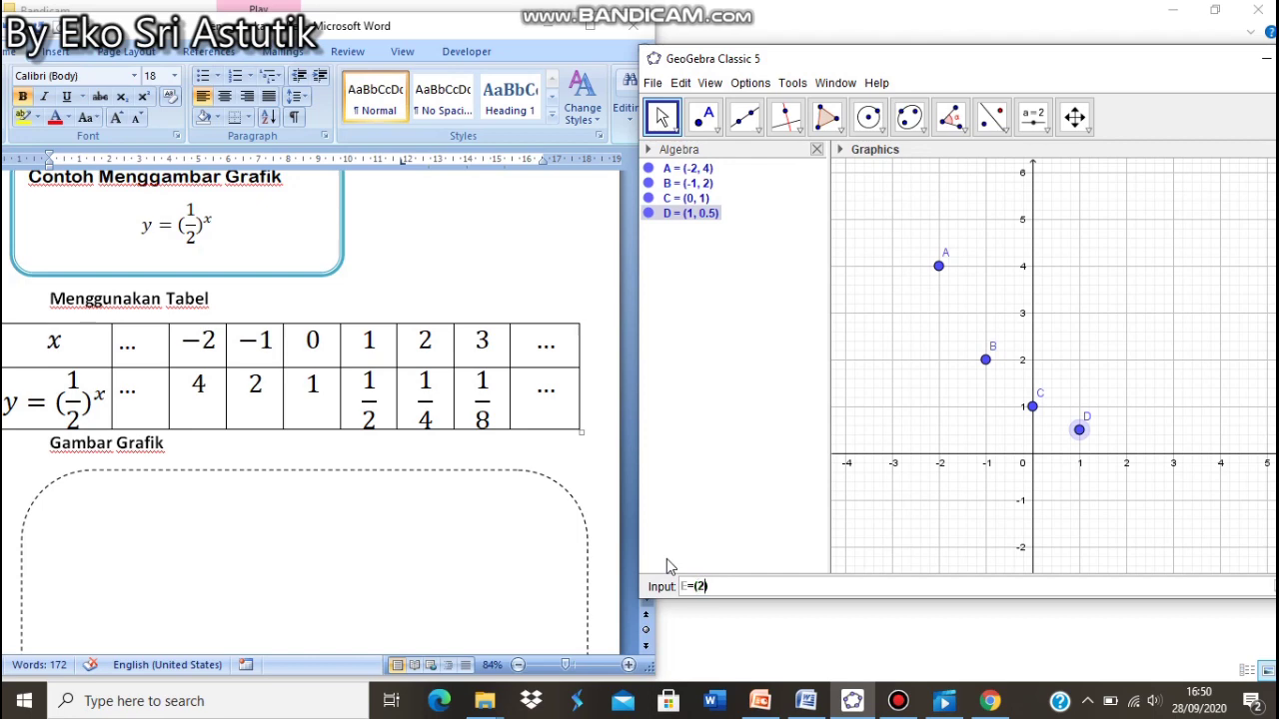
# Plot point E at (2, 1/4) and point F at (3, 1/8) to complete the table's points
pyautogui.write(',1/4')
pyautogui.click(756, 580)
pyautogui.press('Return')
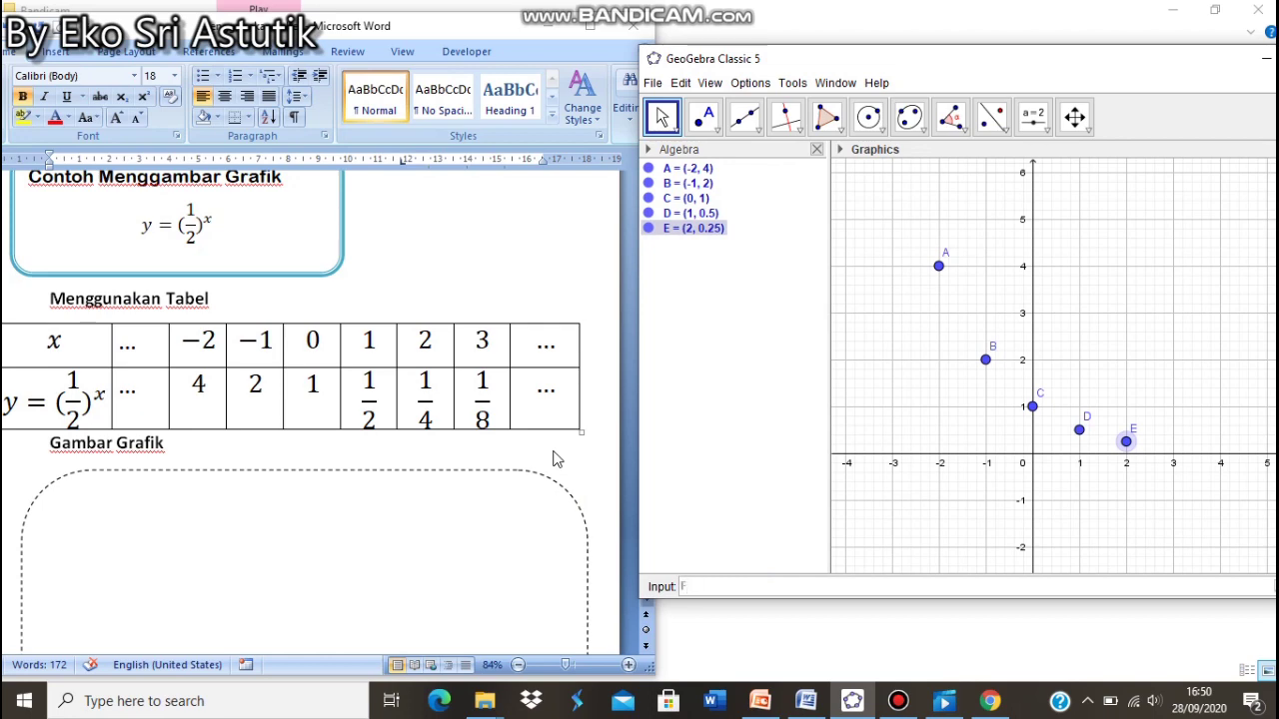
pyautogui.write('F=(3,1/8')
pyautogui.press('Return')
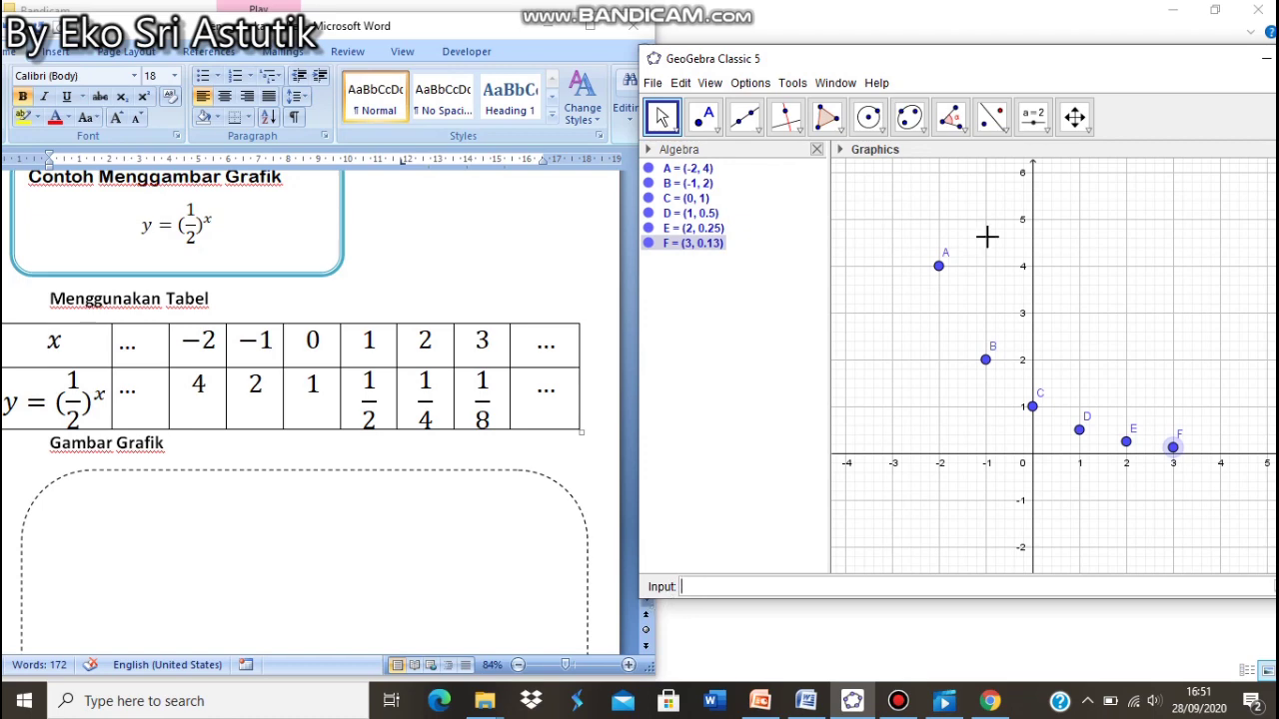
pyautogui.click(1074, 117)
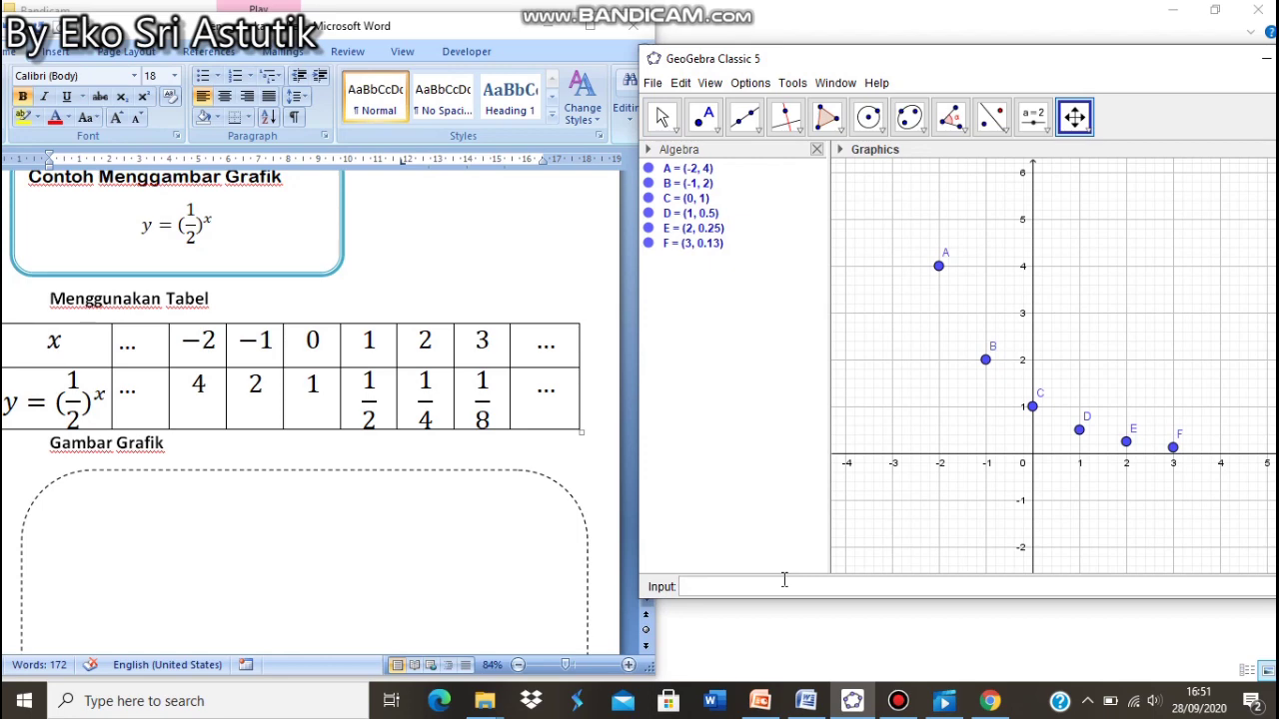
pyautogui.write('y')
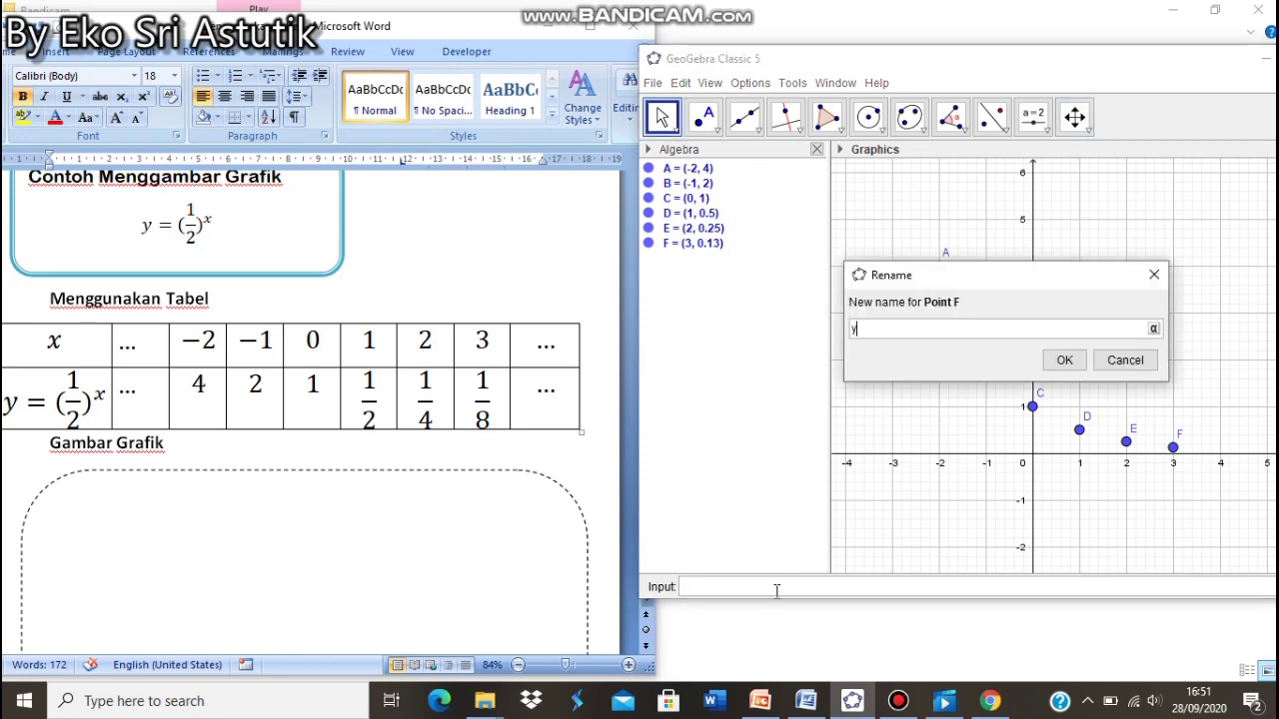
pyautogui.click(1125, 360)
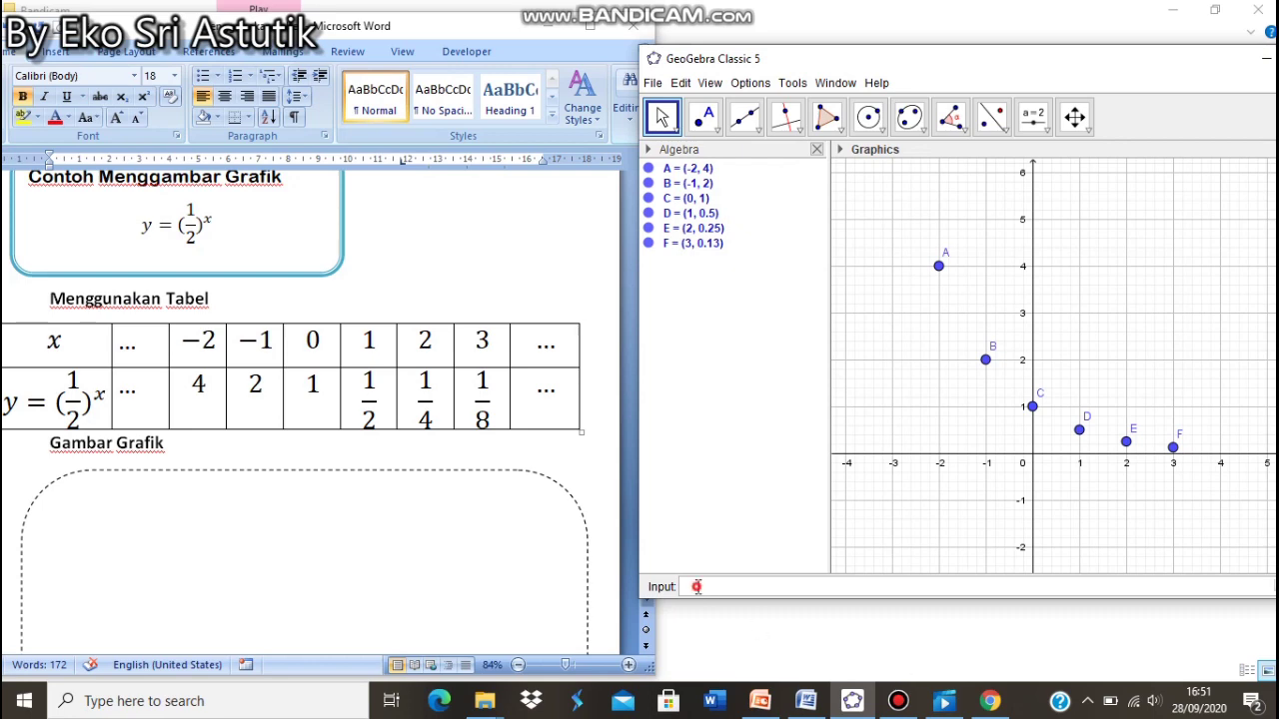
# Draw the graph of y=(1/2)^x through the plotted points
pyautogui.click(1075, 117)
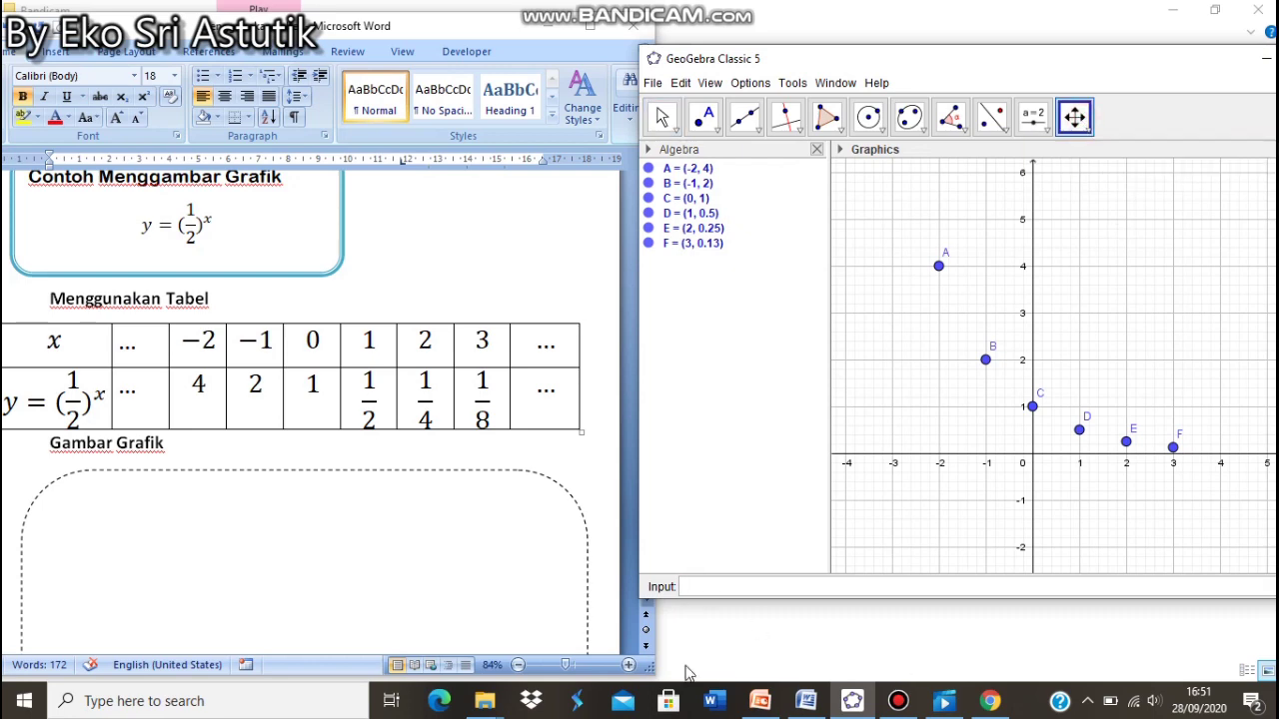
pyautogui.click(694, 588)
pyautogui.write('1')
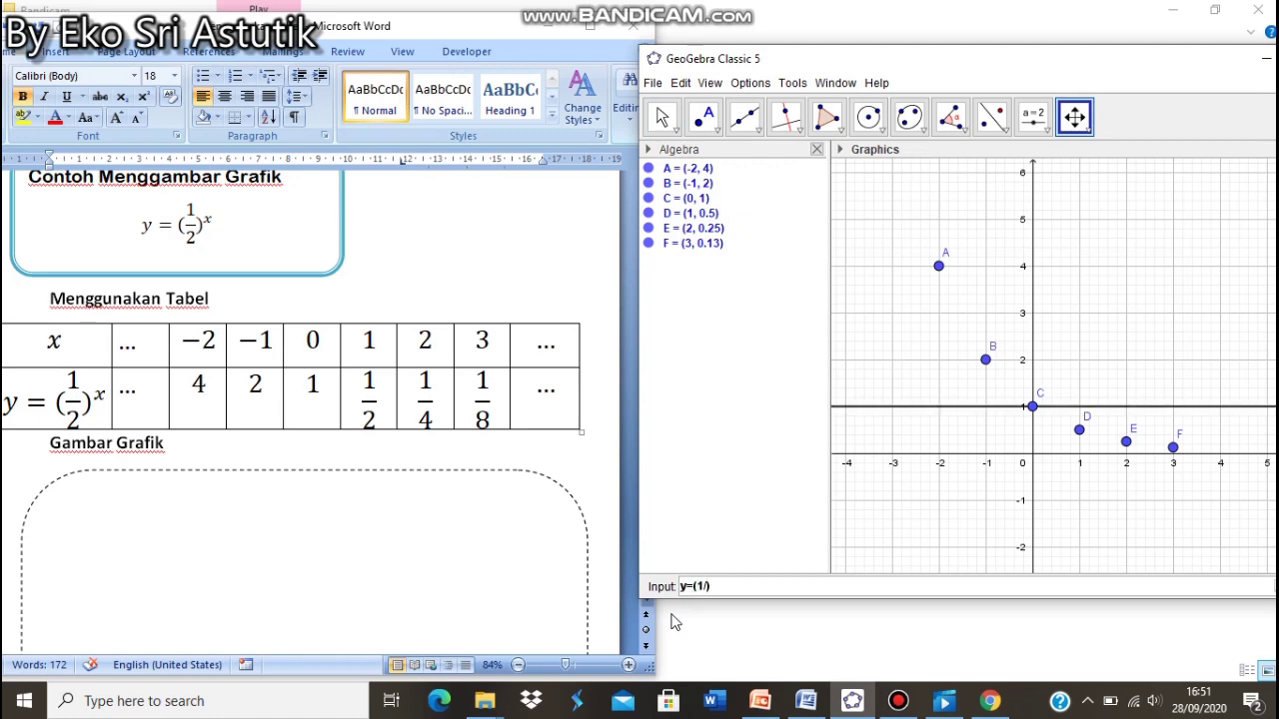
pyautogui.write('/2)')
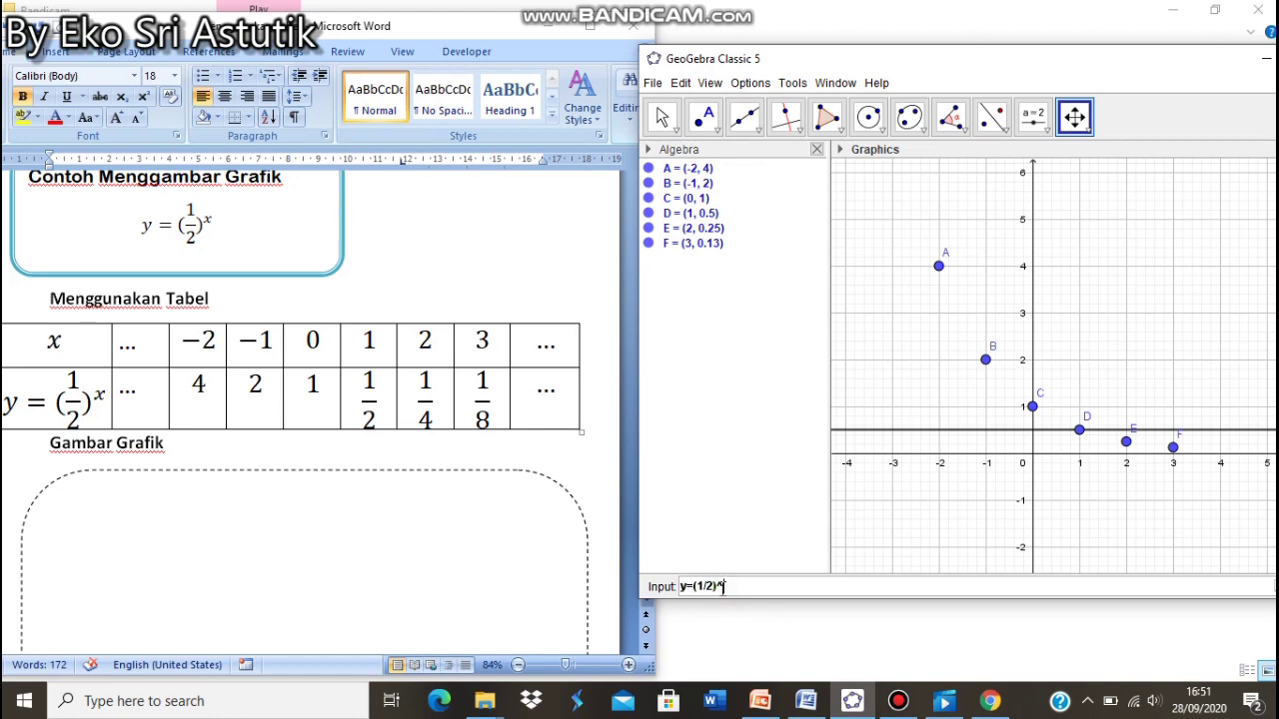
pyautogui.write('^x')
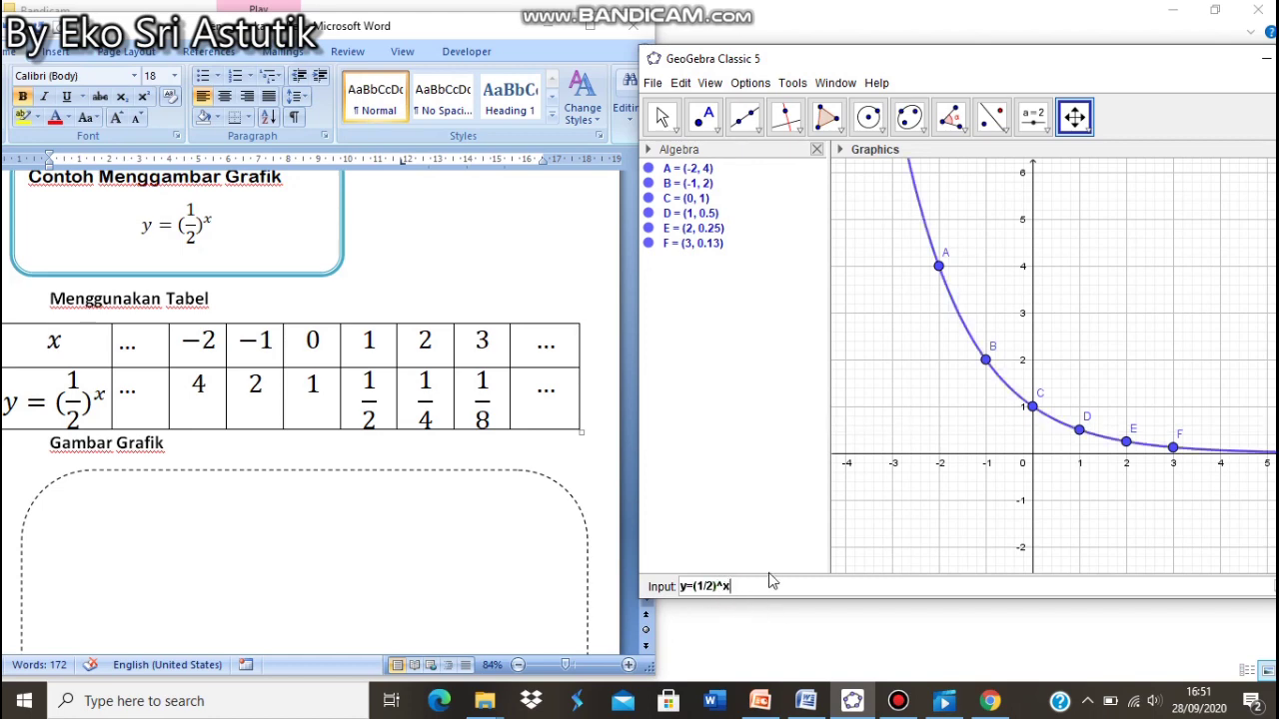
pyautogui.press('Return')
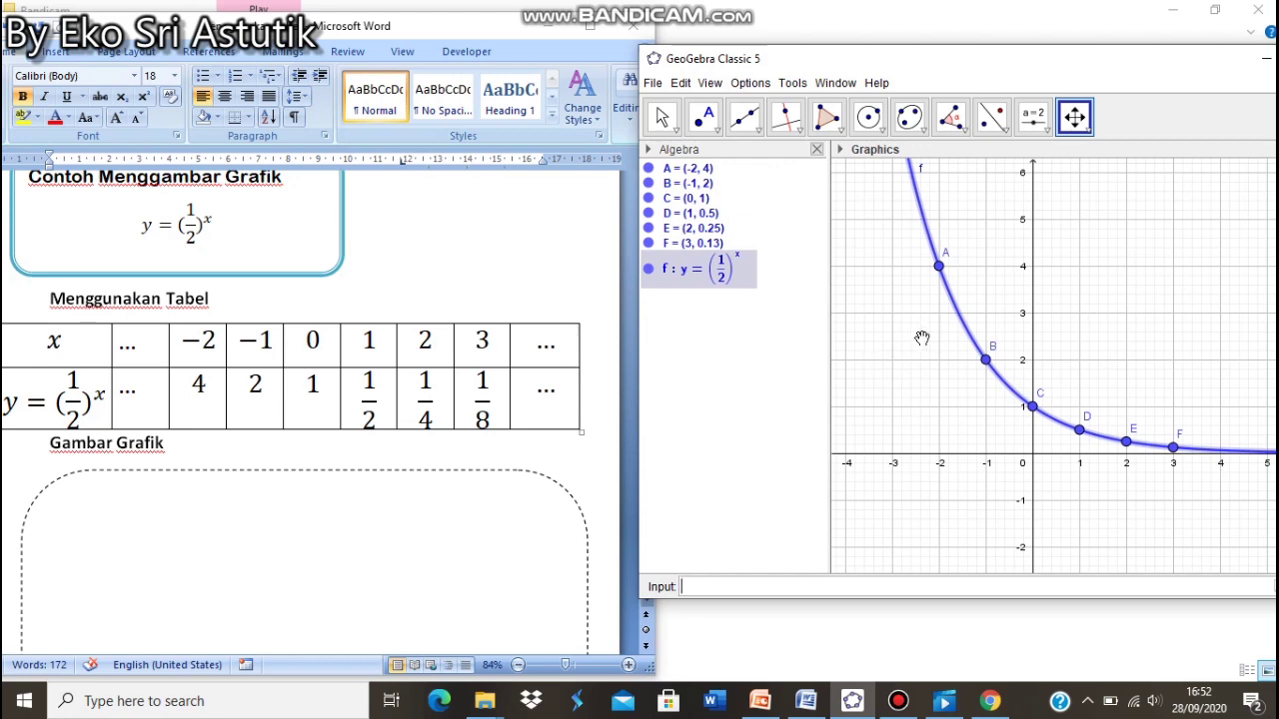
pyautogui.click(899, 703)
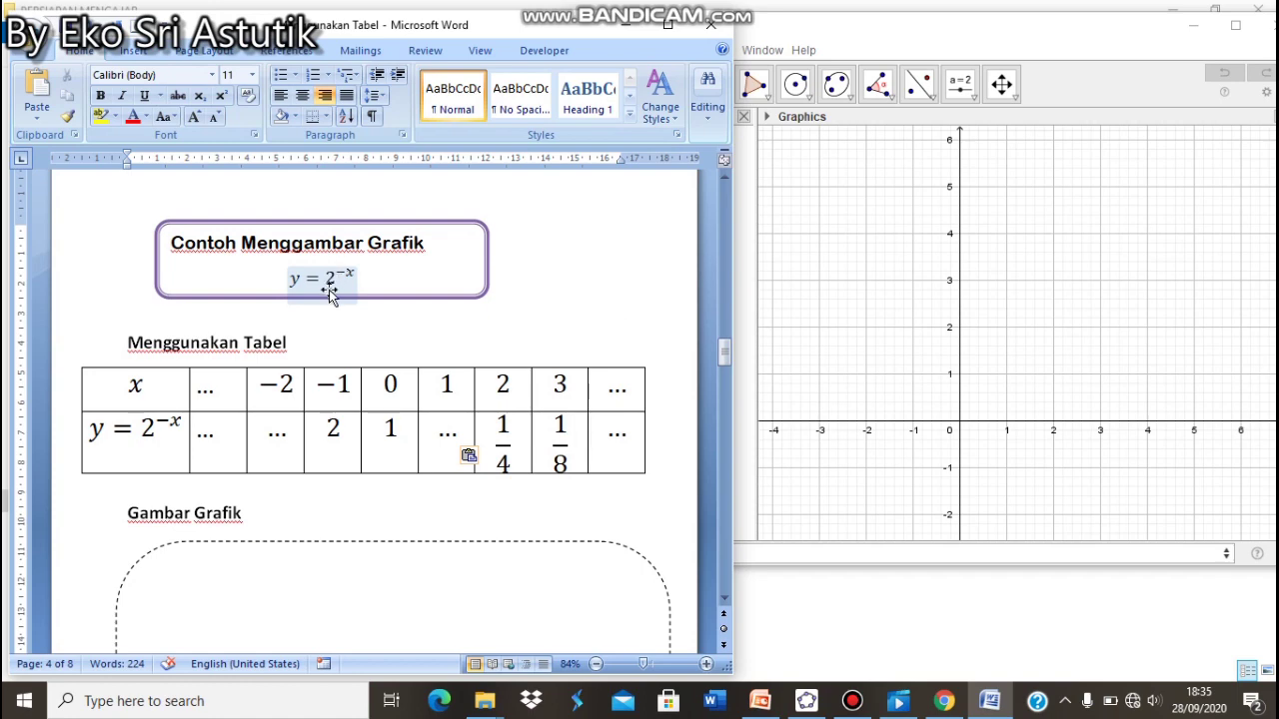
pyautogui.click(351, 306)
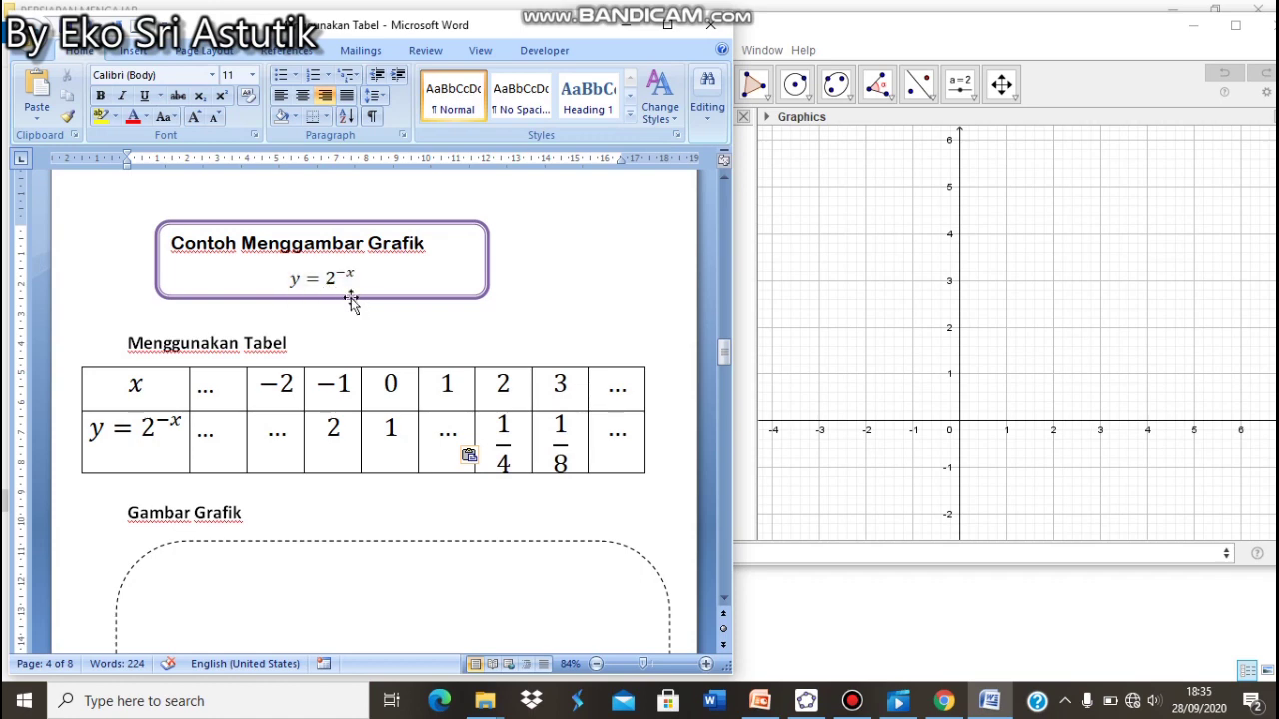
pyautogui.click(343, 283)
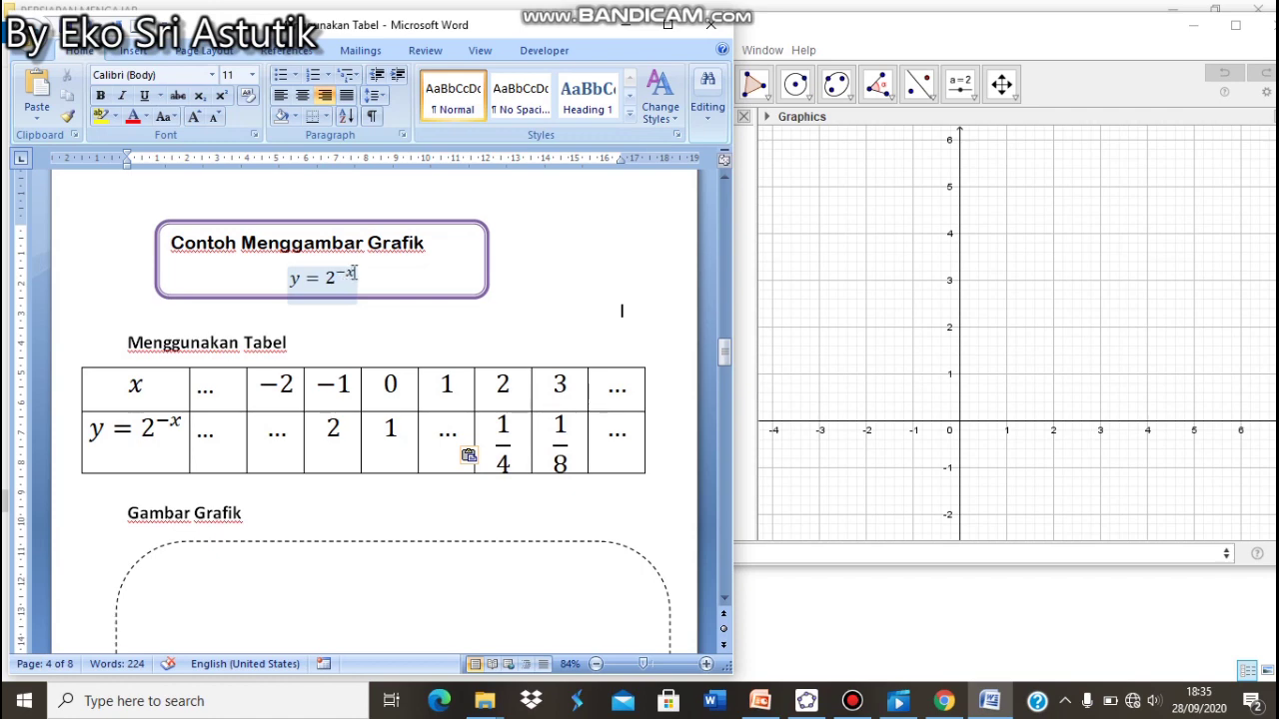
pyautogui.click(368, 280)
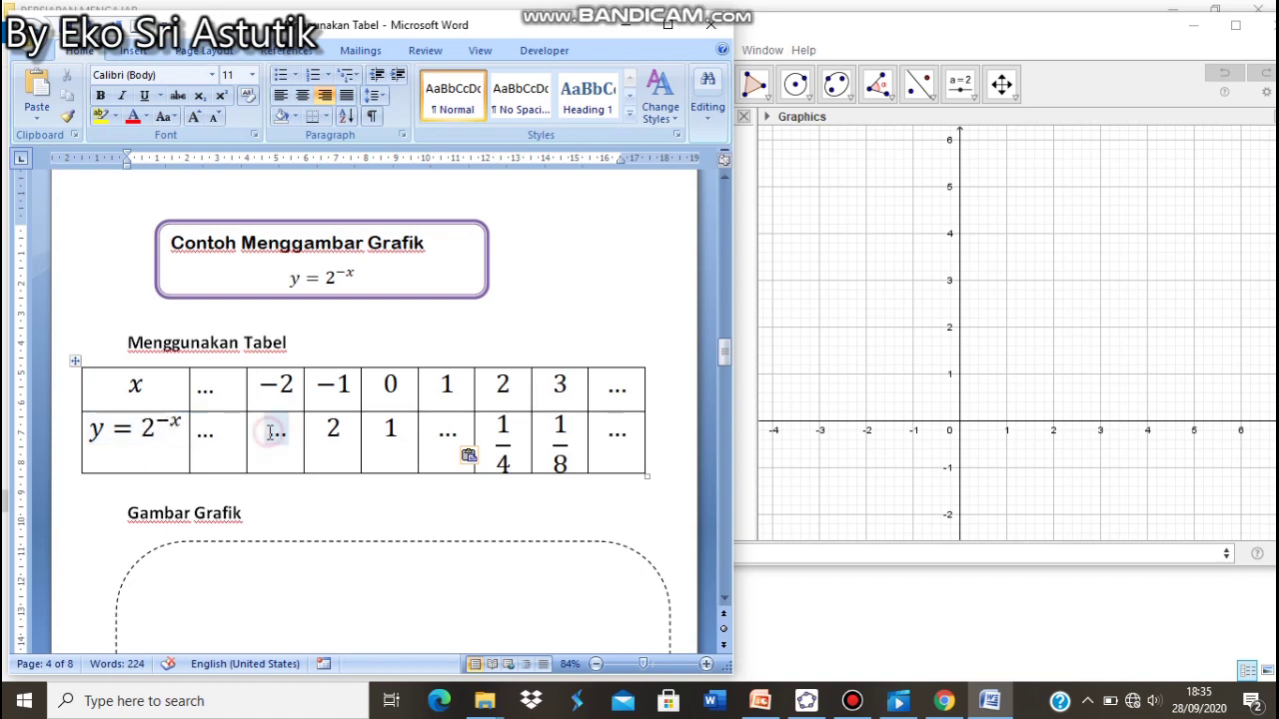
# In the Word table for y = 2^-x, replace the placeholder under x = -2 with 4
pyautogui.click(267, 432)
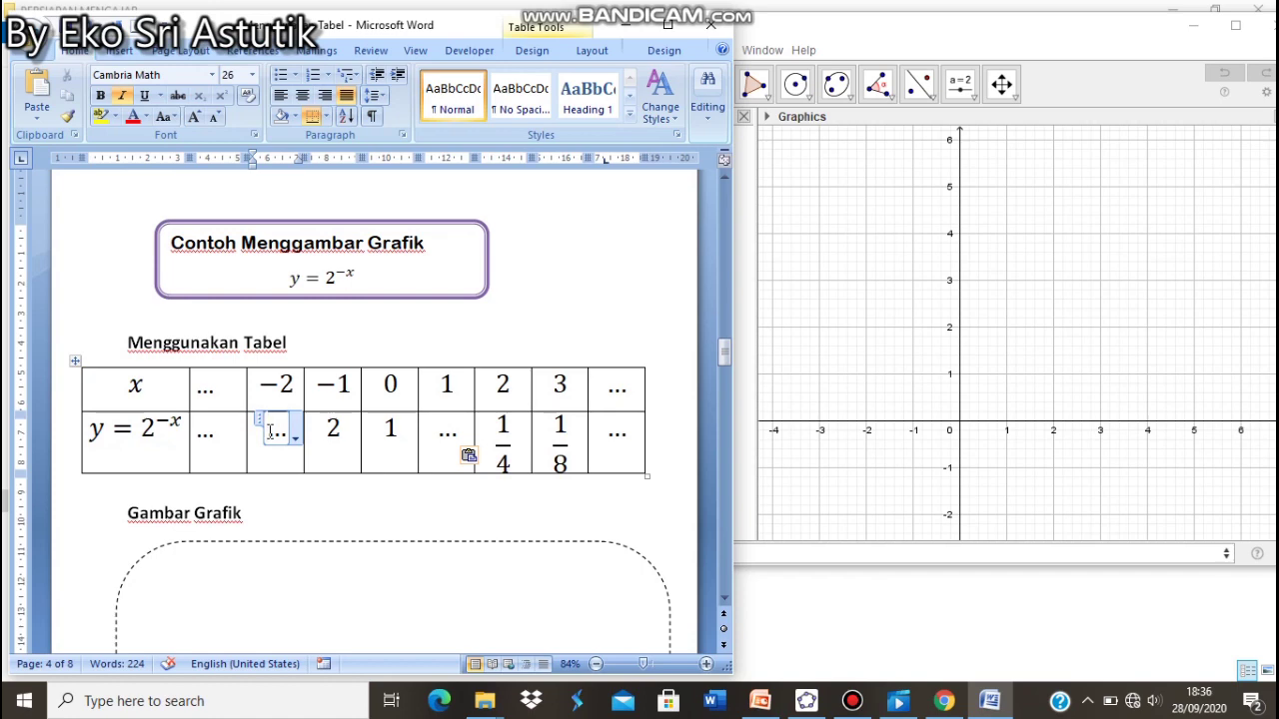
pyautogui.press('Delete')
pyautogui.write('4')
pyautogui.click(321, 449)
pyautogui.click(295, 440)
pyautogui.click(298, 444)
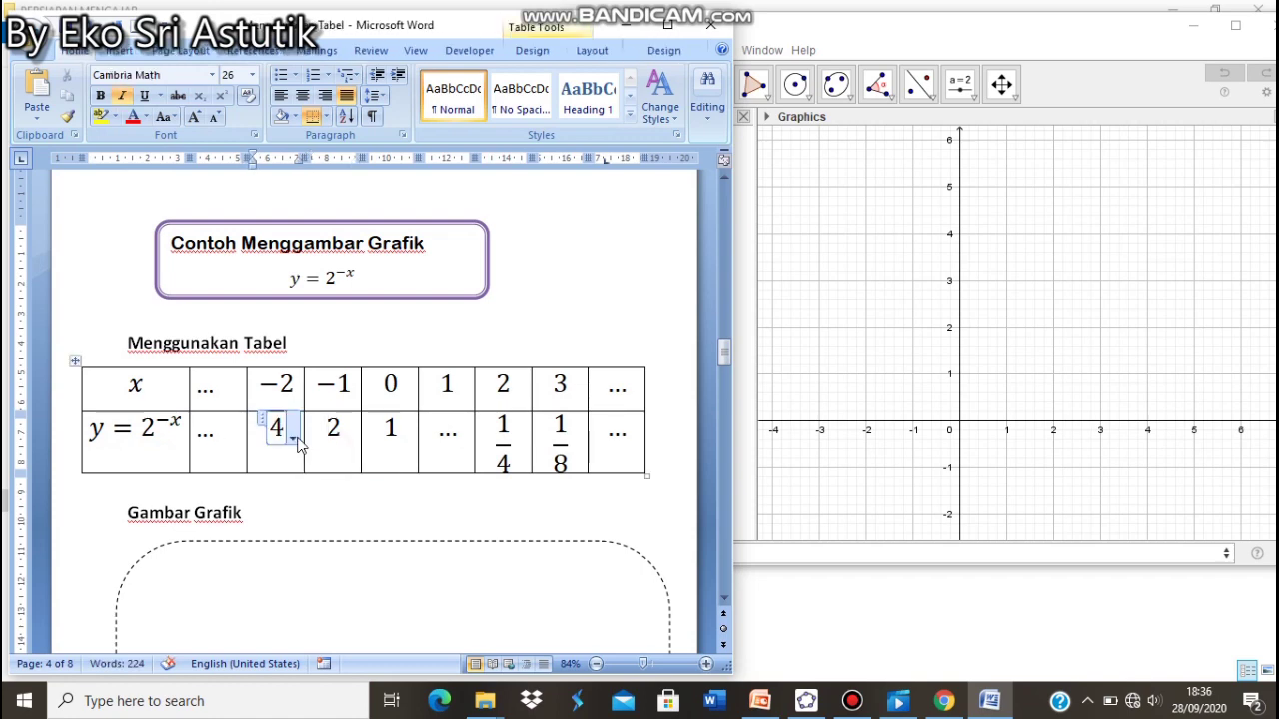
pyautogui.click(334, 447)
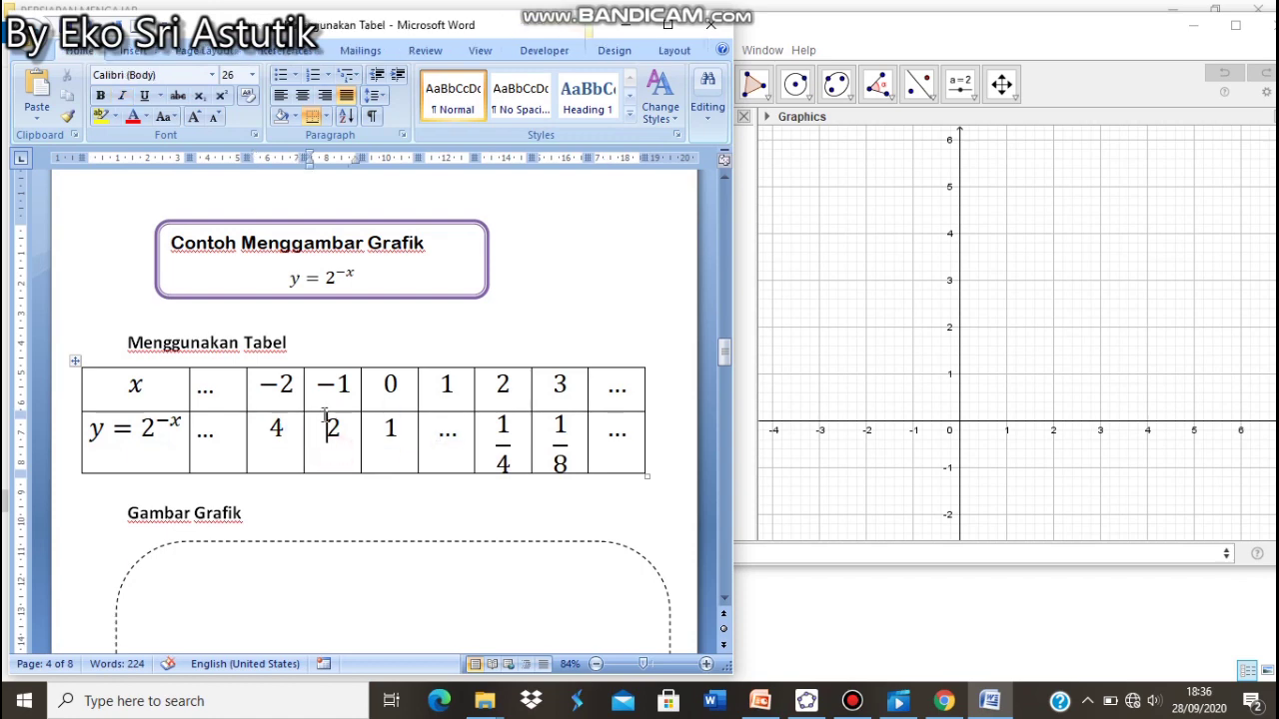
pyautogui.moveTo(162, 430); pyautogui.dragTo(176, 430)
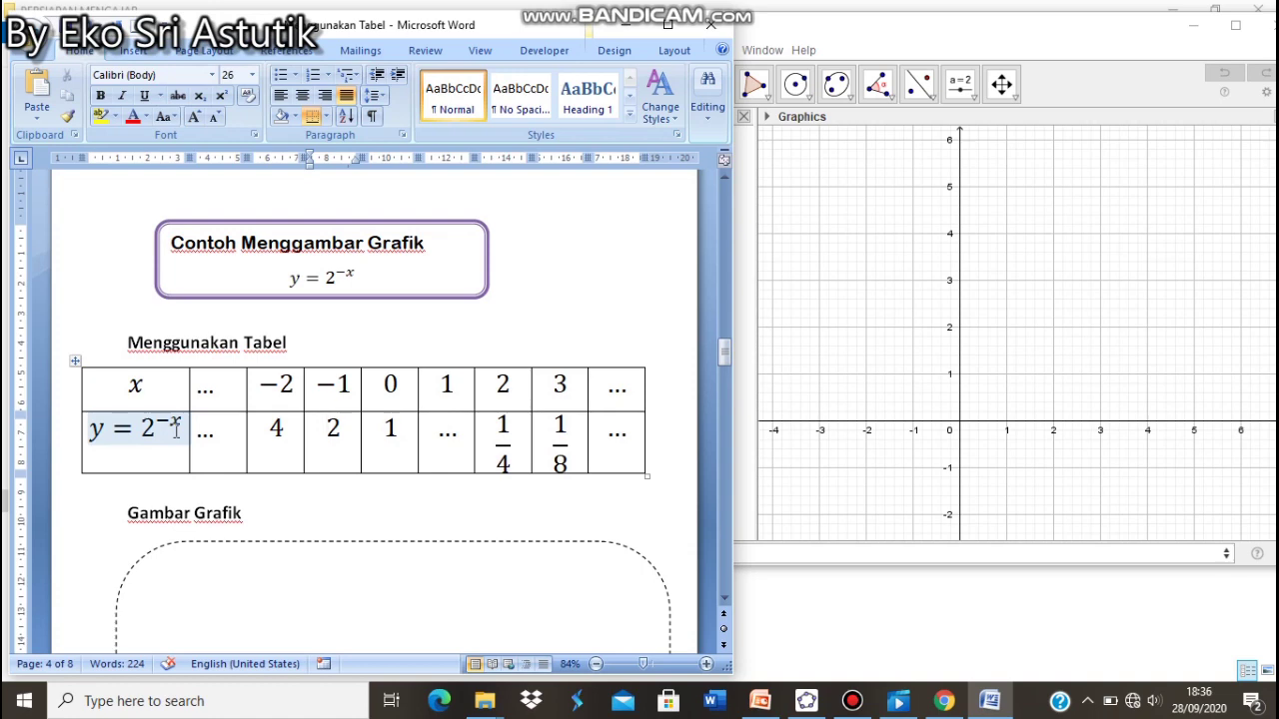
pyautogui.click(333, 432)
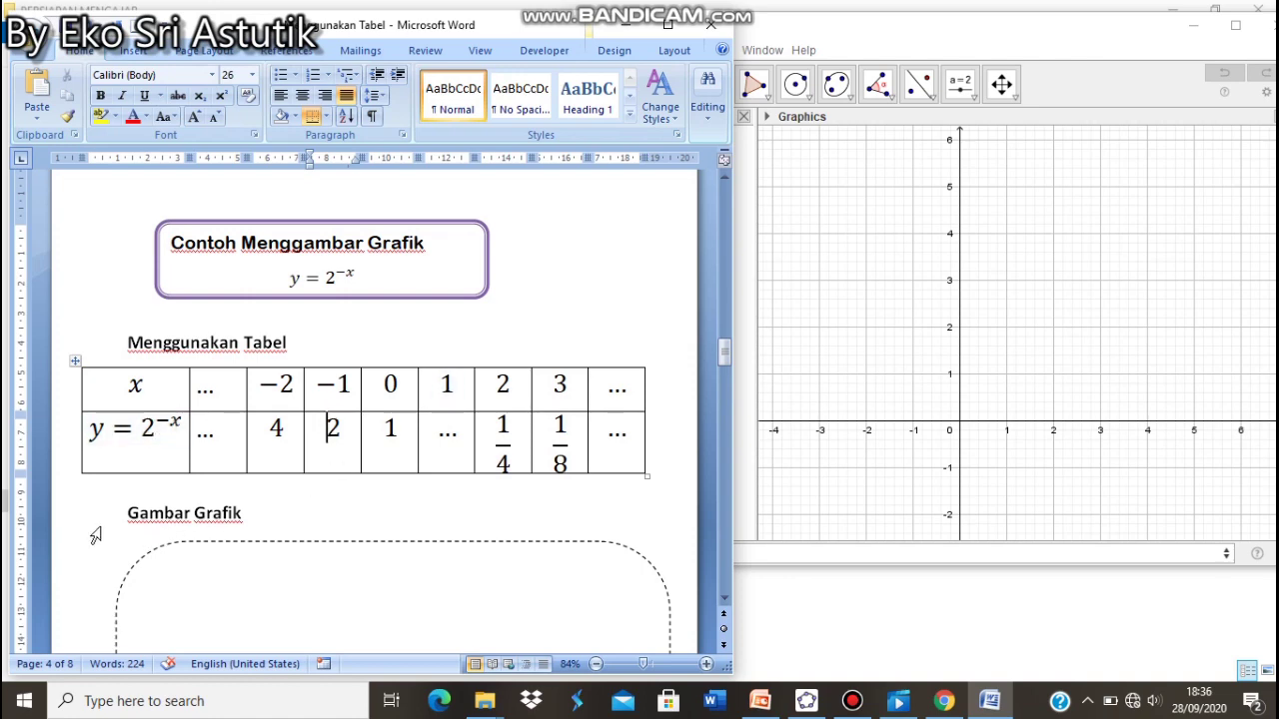
# Insert an empty stacked fraction into the y = 2^-x cell under x = 1, with the document window maximized
pyautogui.click(441, 425)
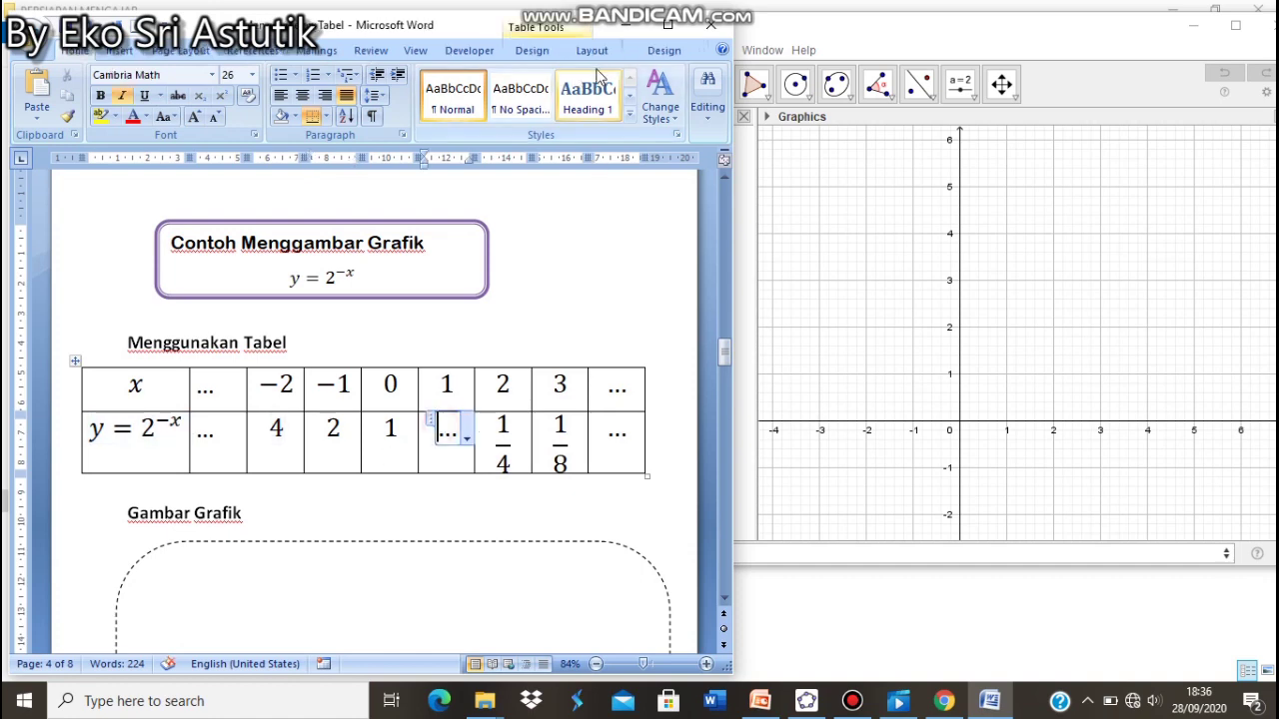
pyautogui.click(671, 24)
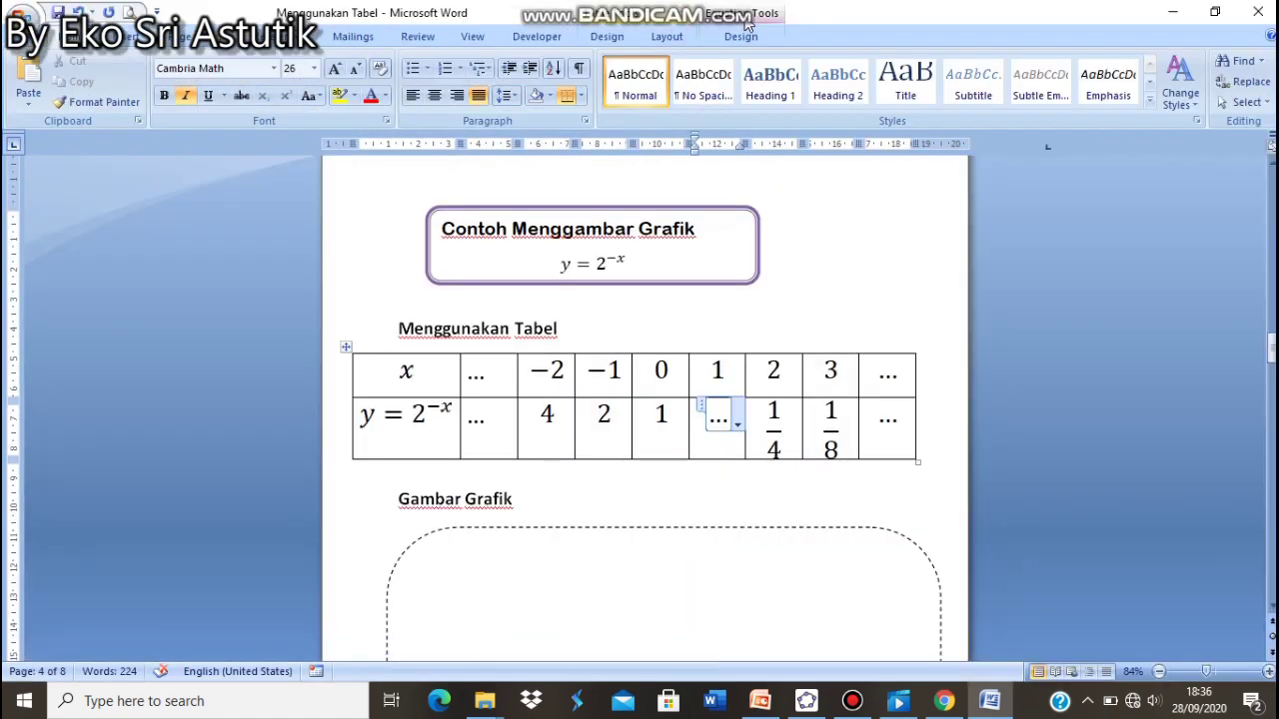
pyautogui.click(742, 32)
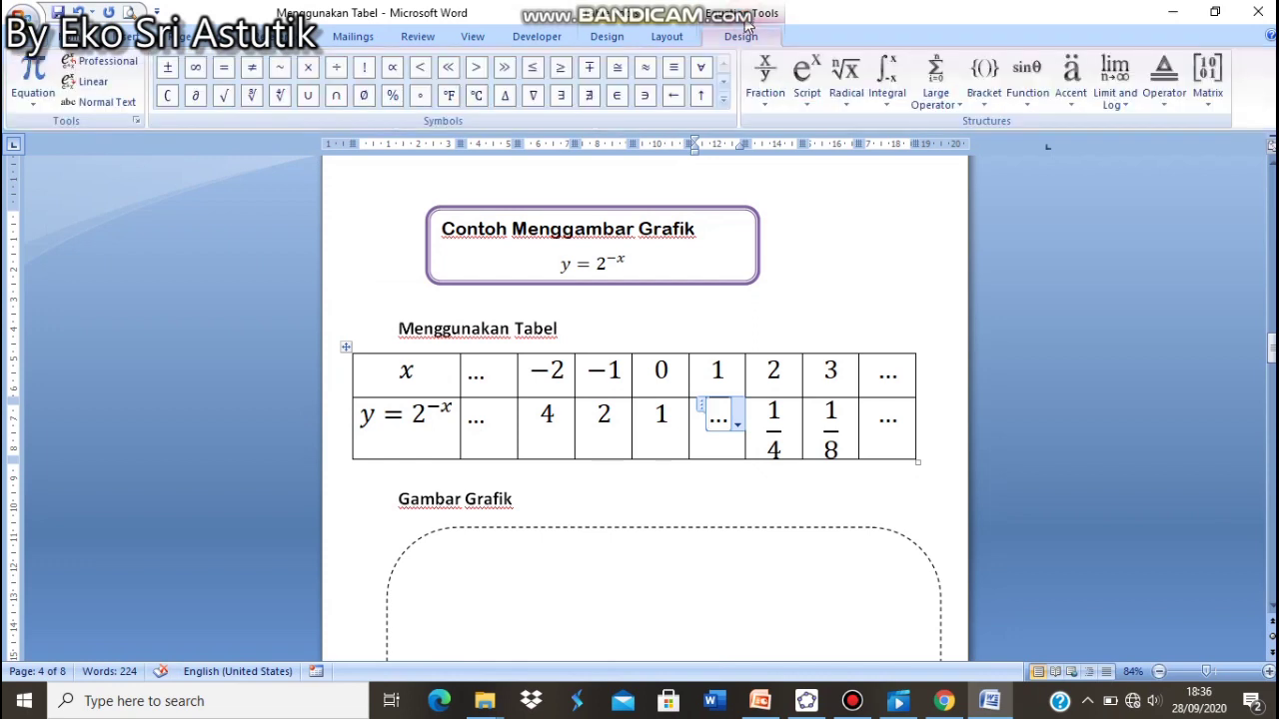
pyautogui.click(766, 84)
pyautogui.click(783, 198)
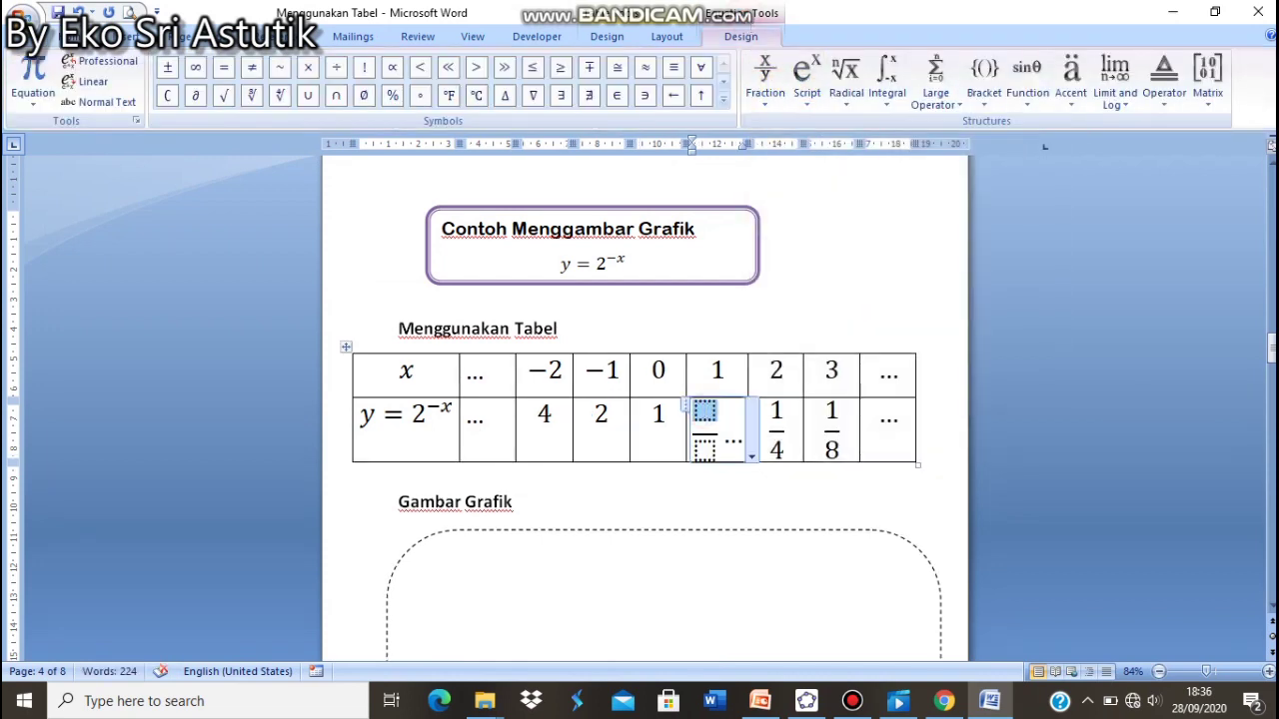
# Fill the fraction with 1 over 2, remove the leftover ellipsis, and restore the document window to its smaller size
pyautogui.write('1')
pyautogui.press('Down')
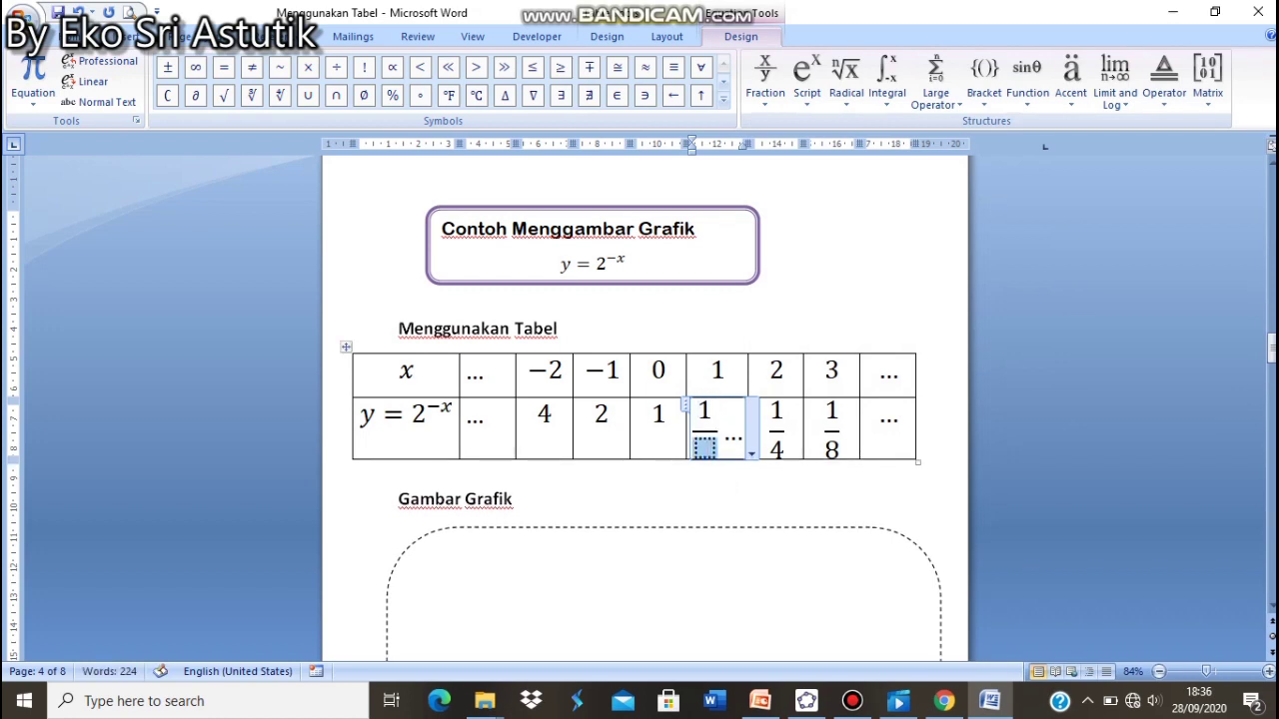
pyautogui.write('1')
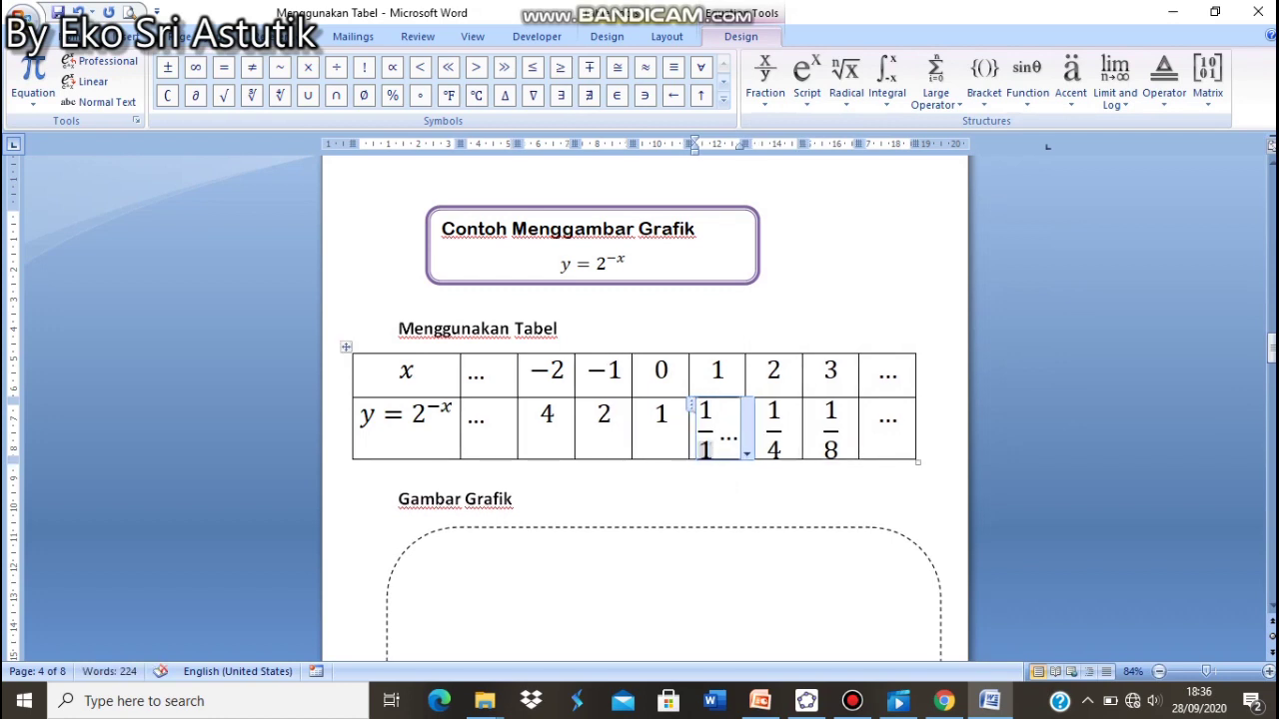
pyautogui.press('BackSpace')
pyautogui.write('2')
pyautogui.press('Delete')
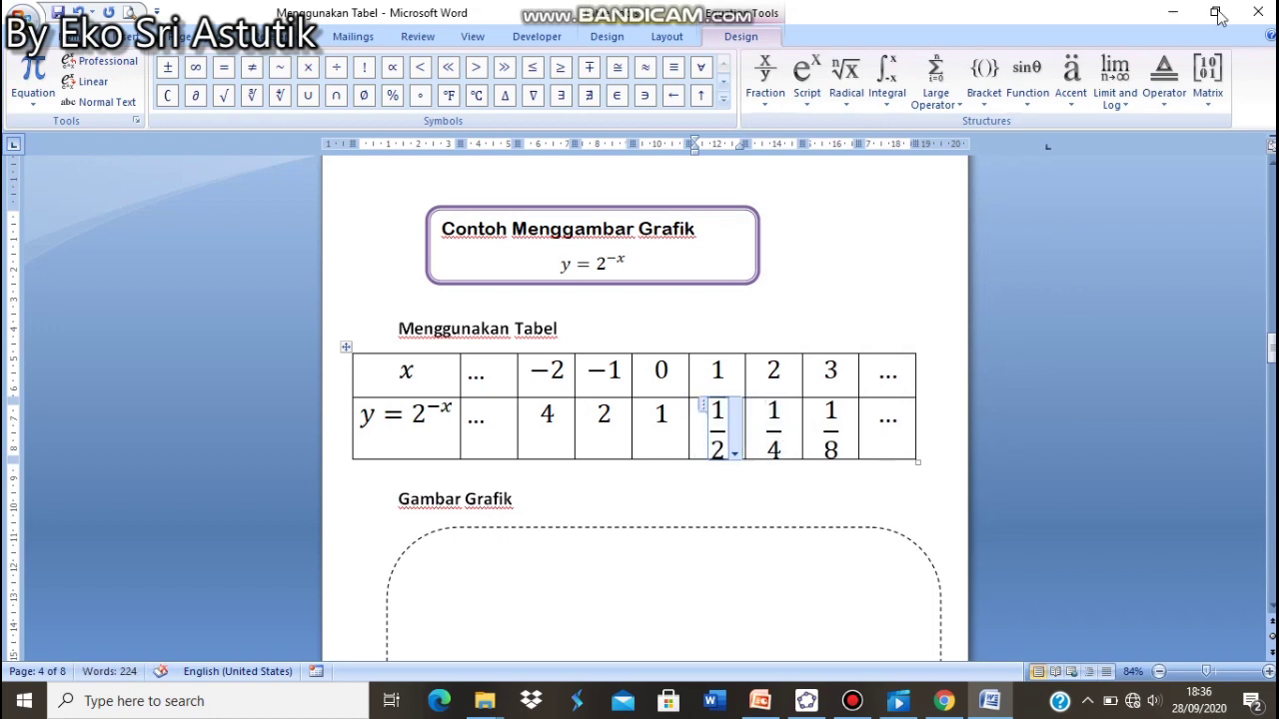
pyautogui.press('Right')
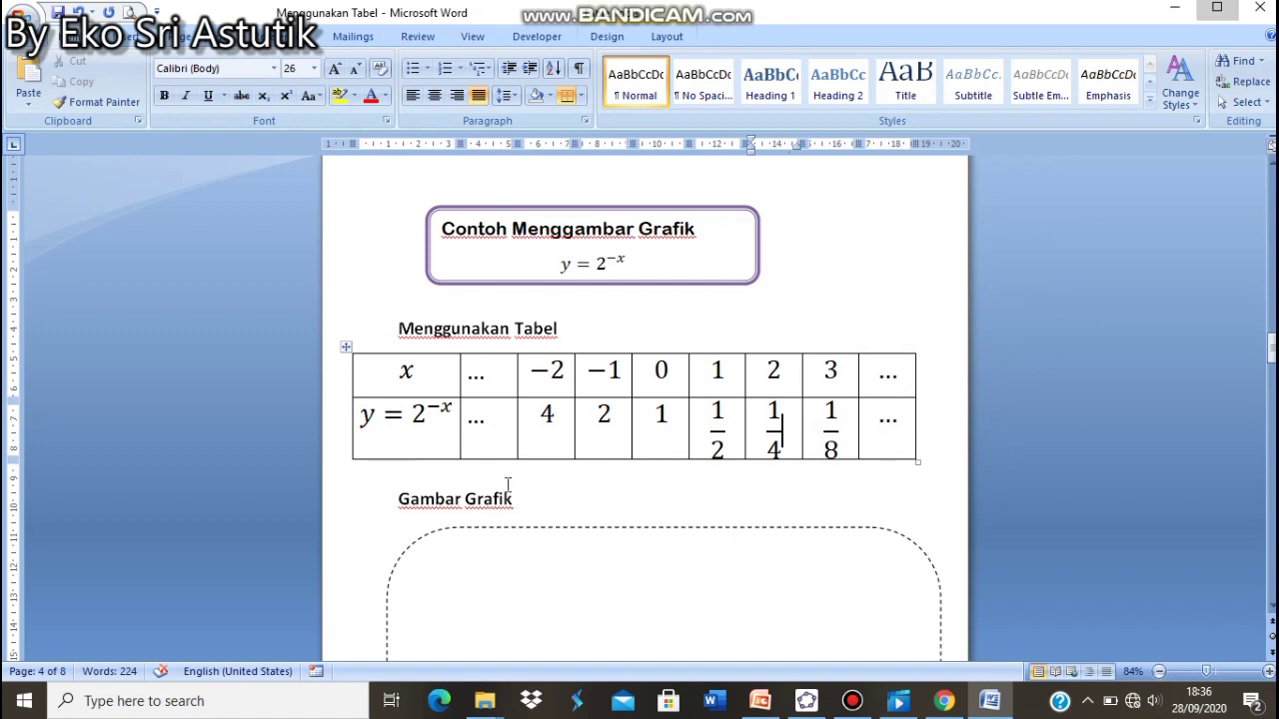
pyautogui.click(1221, 14)
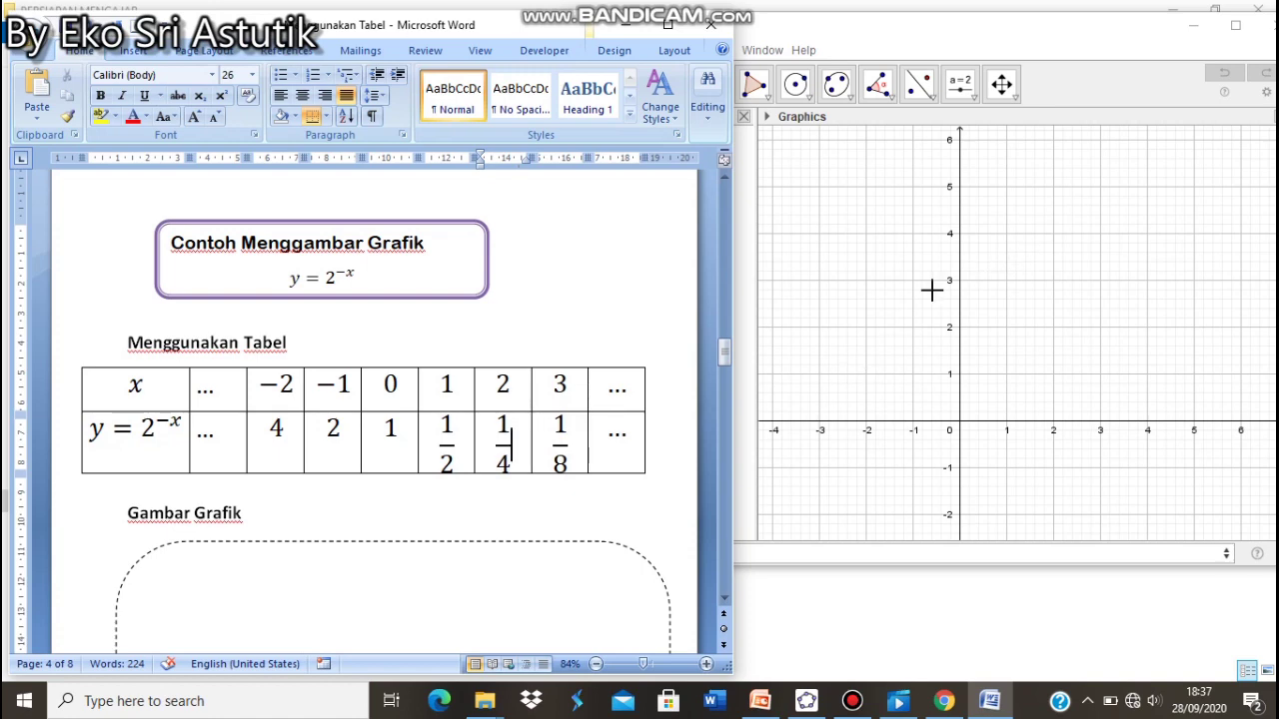
# Switch to GeoGebra and plot points A at (-2, 4), B at (-1, 2) and C at (0, 1) from the y = 2^-x table
pyautogui.click(853, 354)
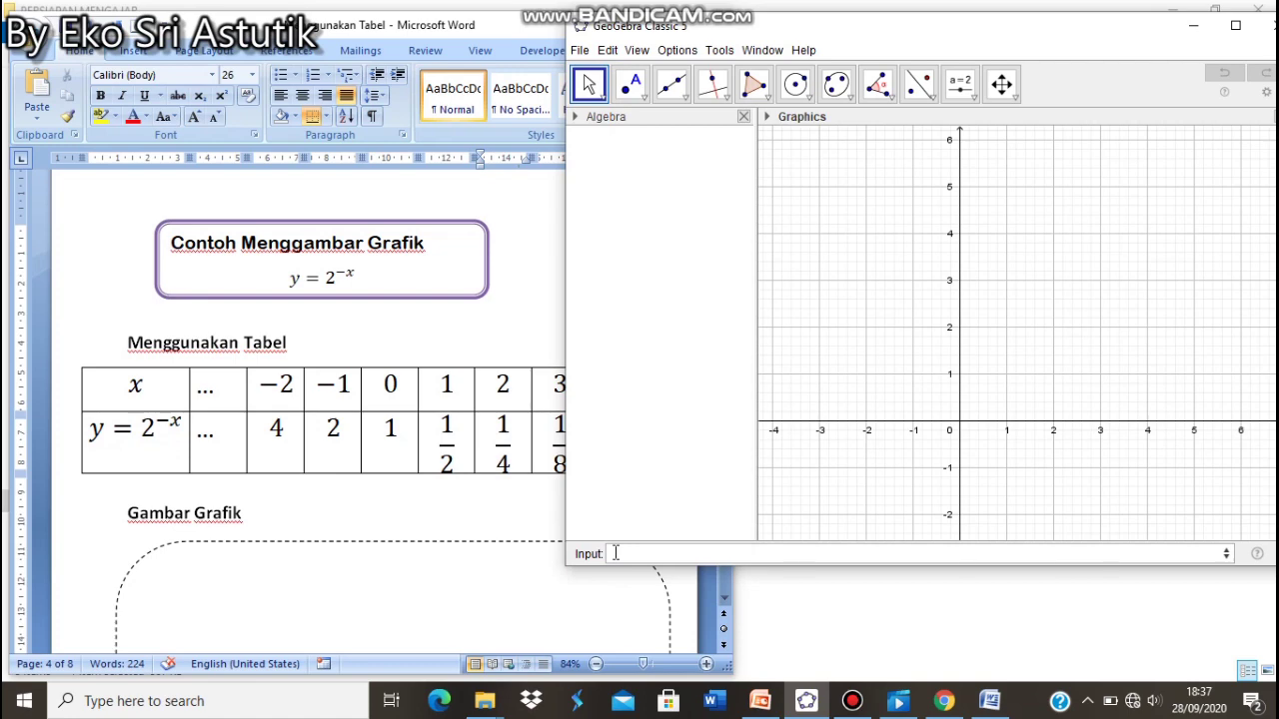
pyautogui.click(616, 553)
pyautogui.write('A=(')
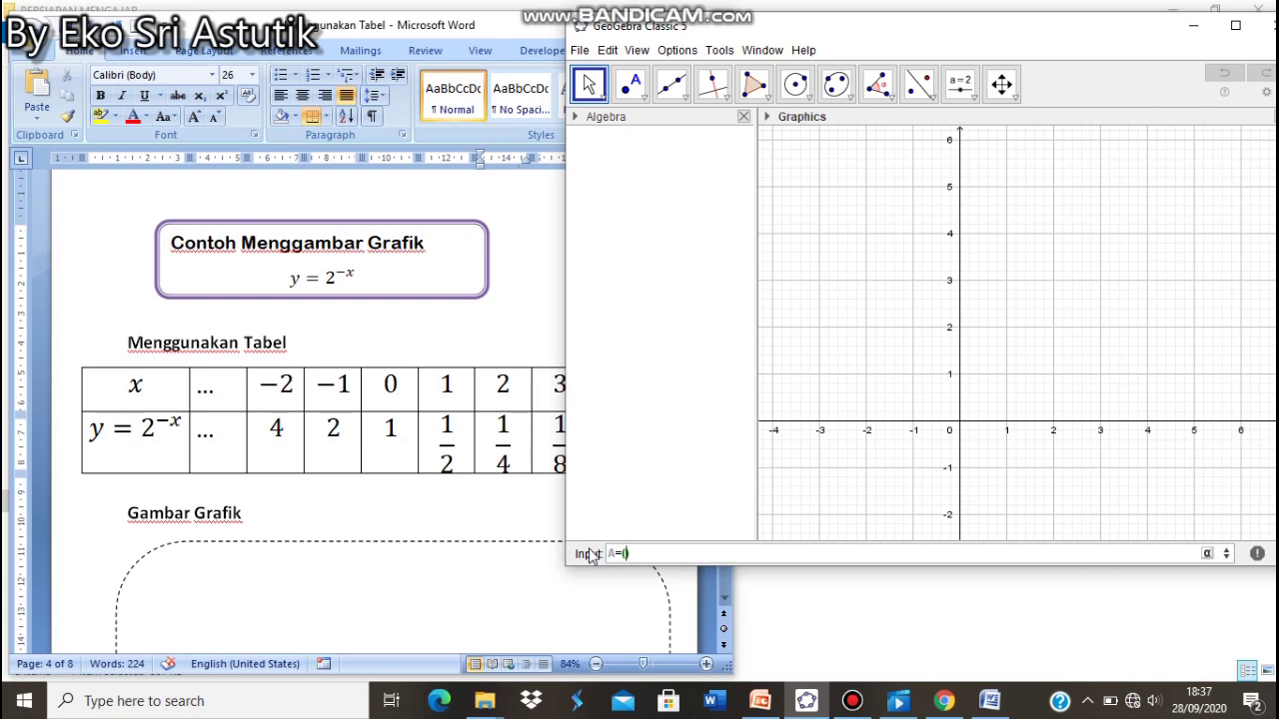
pyautogui.write('-2,4')
pyautogui.click(660, 557)
pyautogui.press('Return')
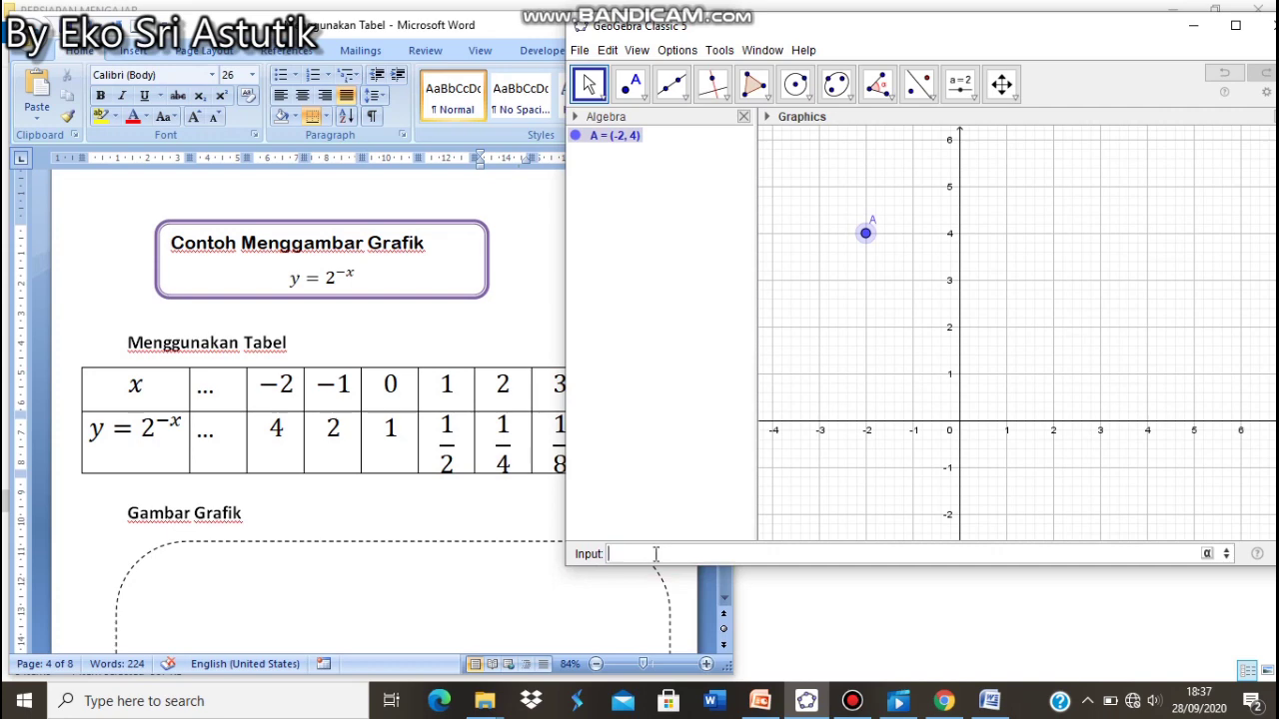
pyautogui.write('B=(-1,2')
pyautogui.press('Return')
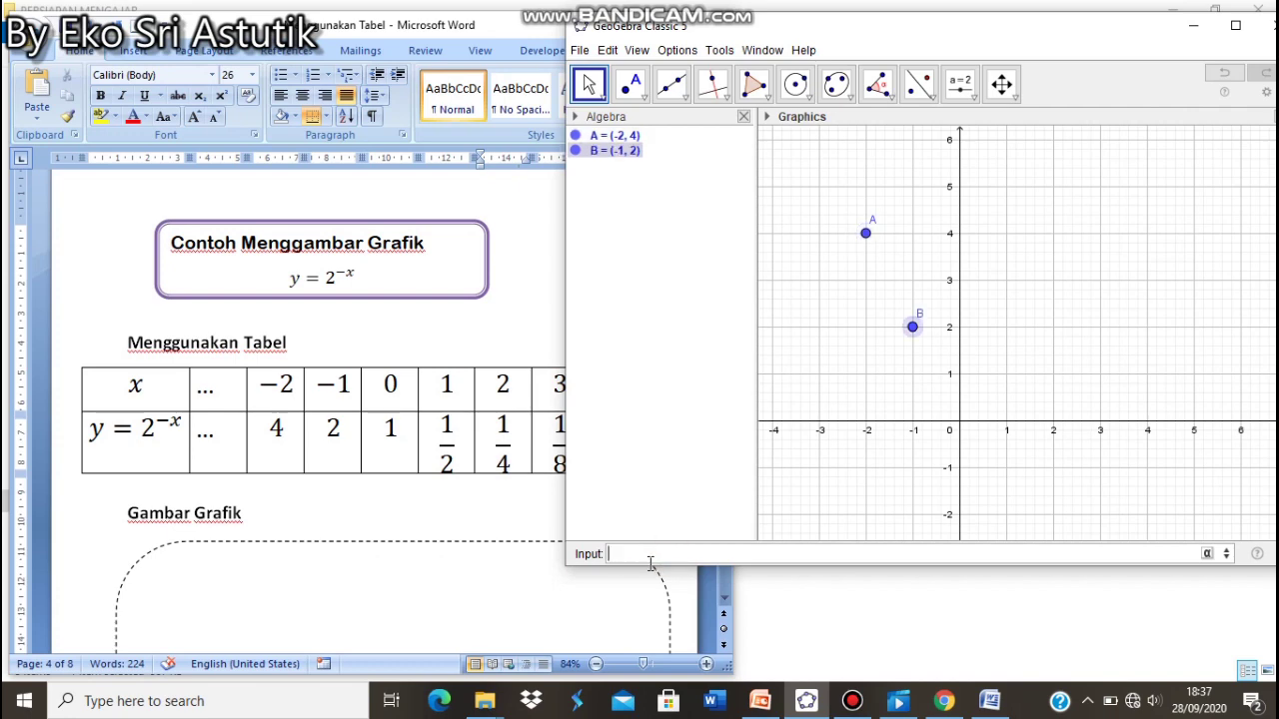
pyautogui.write('C=(0,1')
pyautogui.press('Return')
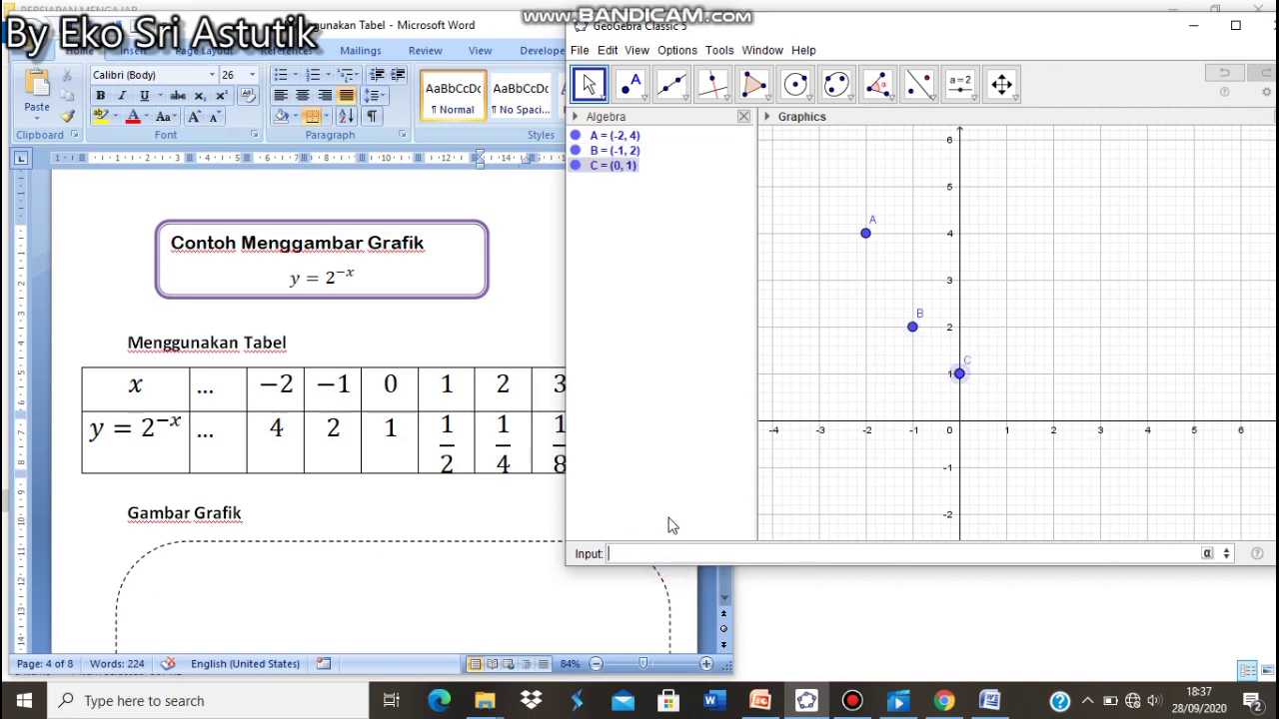
pyautogui.write('D=(0,1')
pyautogui.press('Return')
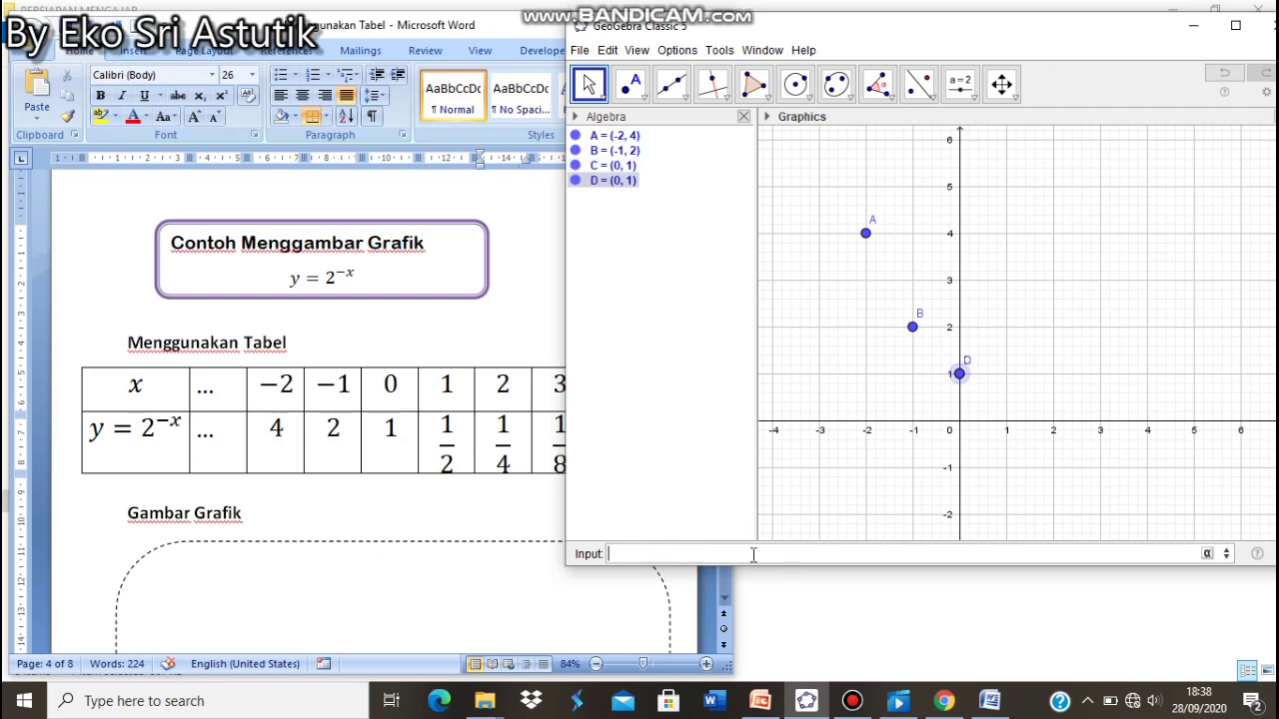
pyautogui.rightClick(633, 182)
pyautogui.click(673, 342)
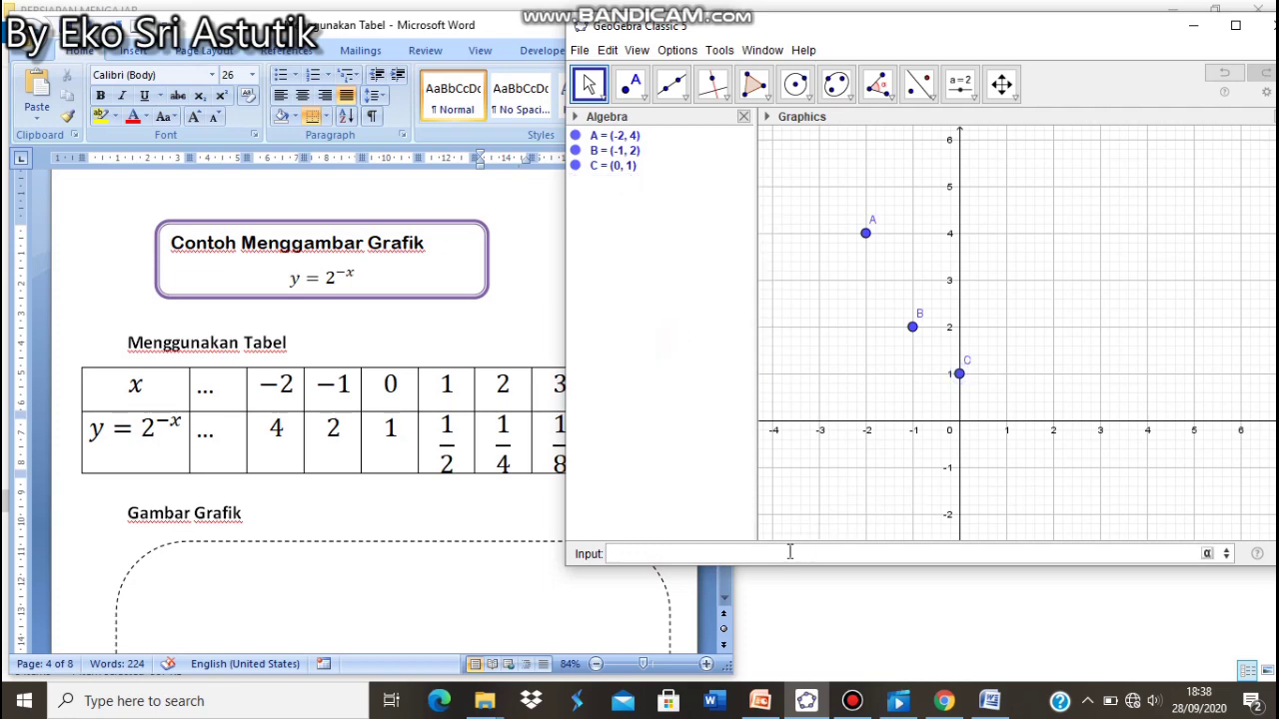
# Plot points D at (1, 1/2), E at (2, 1/4) and F at (3, 1/8) from the y = 2^-x table
pyautogui.write('D=(1,1/2')
pyautogui.press('Return')
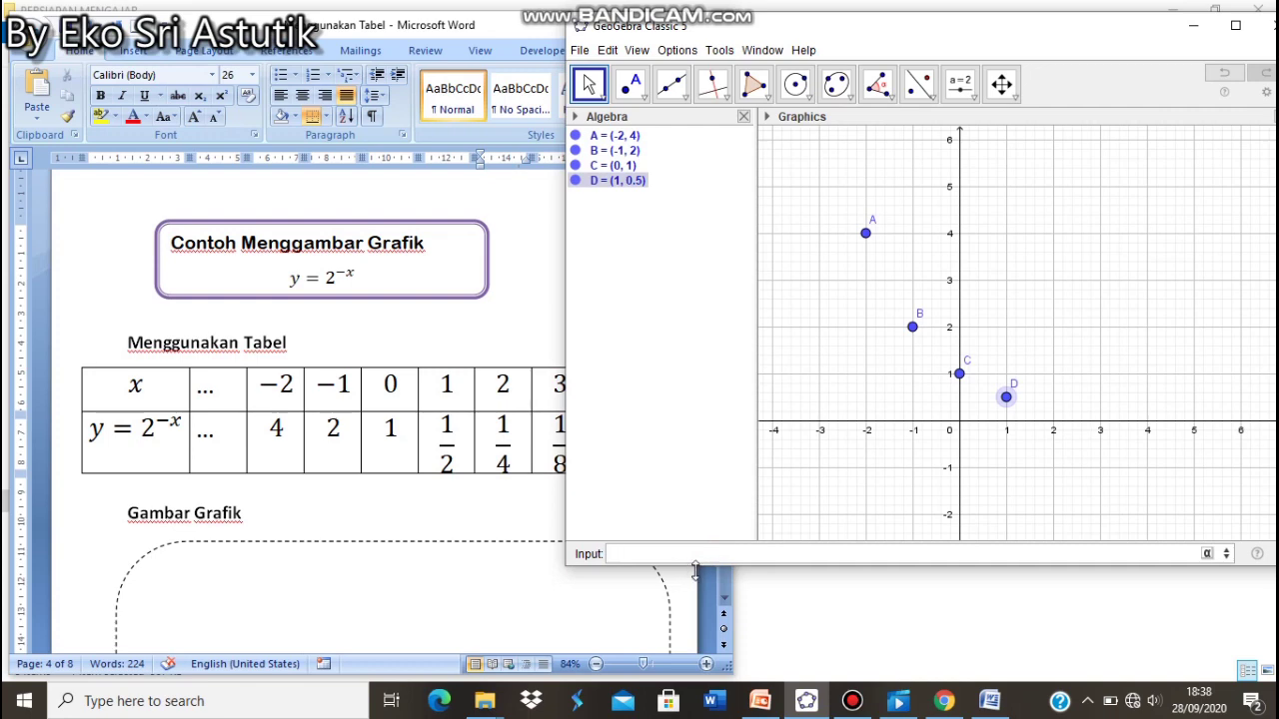
pyautogui.write('E=(2,1/4')
pyautogui.press('Return')
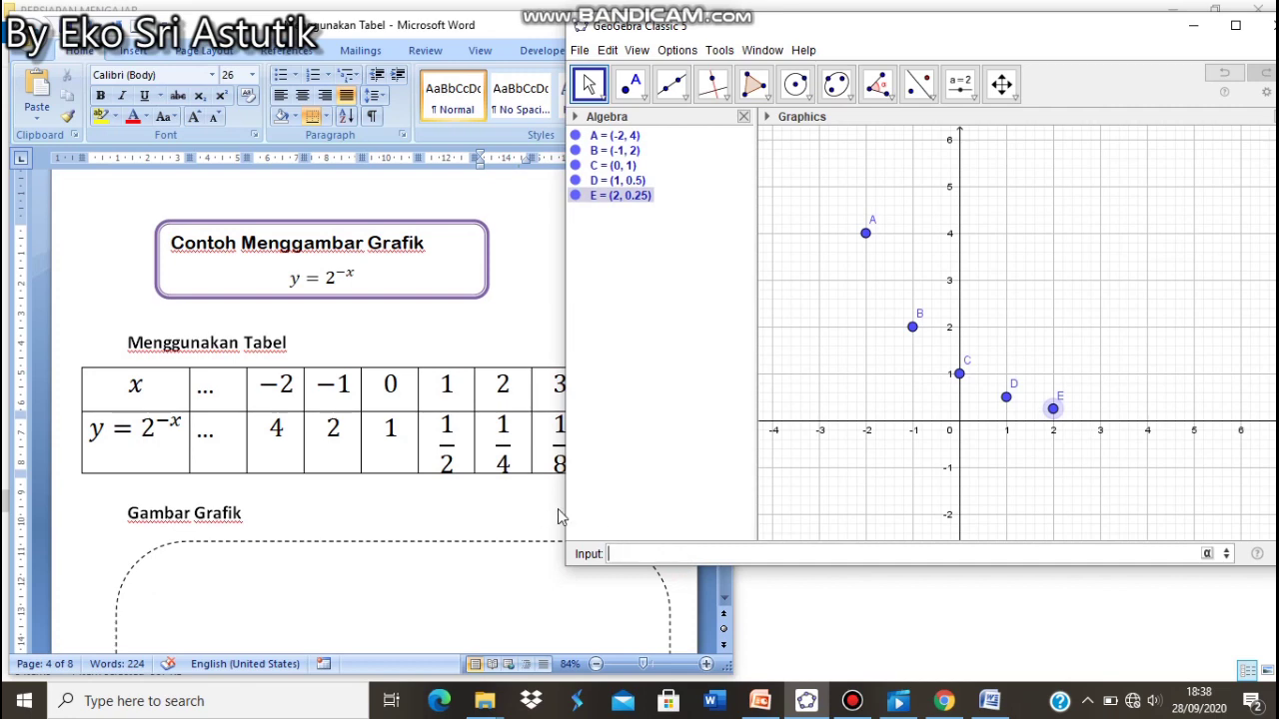
pyautogui.write('F=(3,1/8')
pyautogui.press('Return')
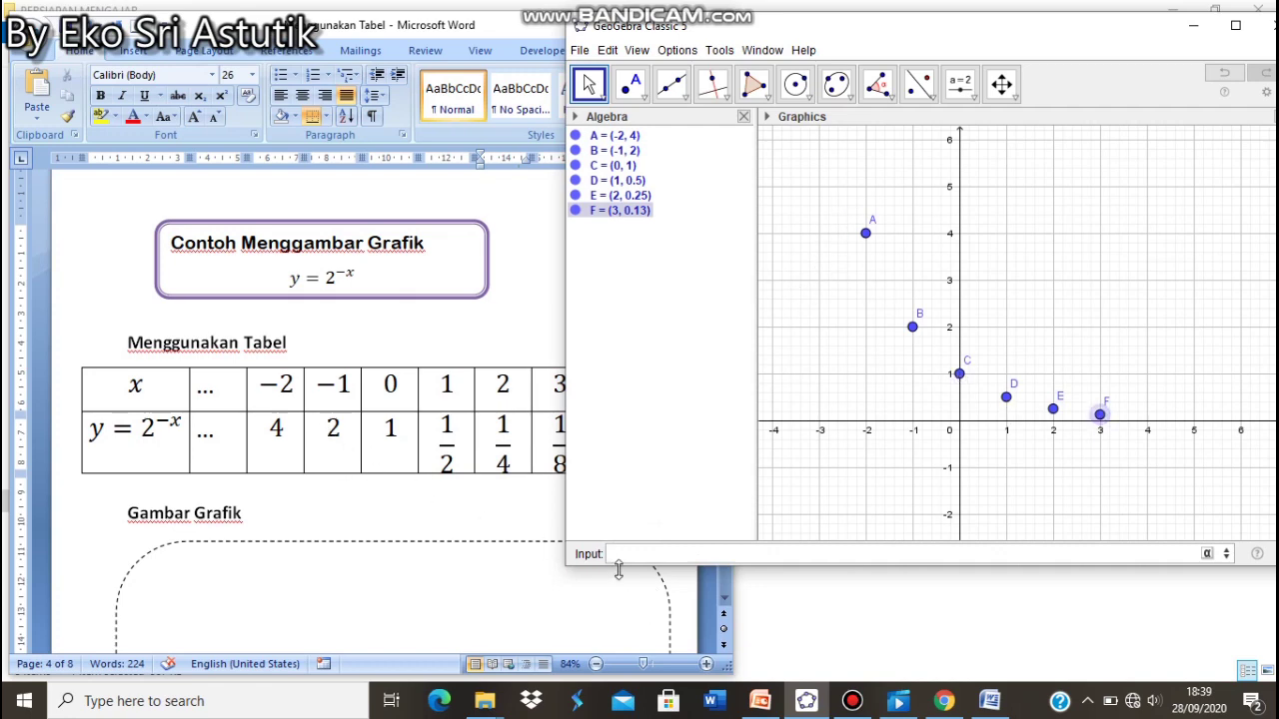
# Draw the graph of y=2^-x through the plotted points in a maximized GeoGebra window
pyautogui.click(1003, 85)
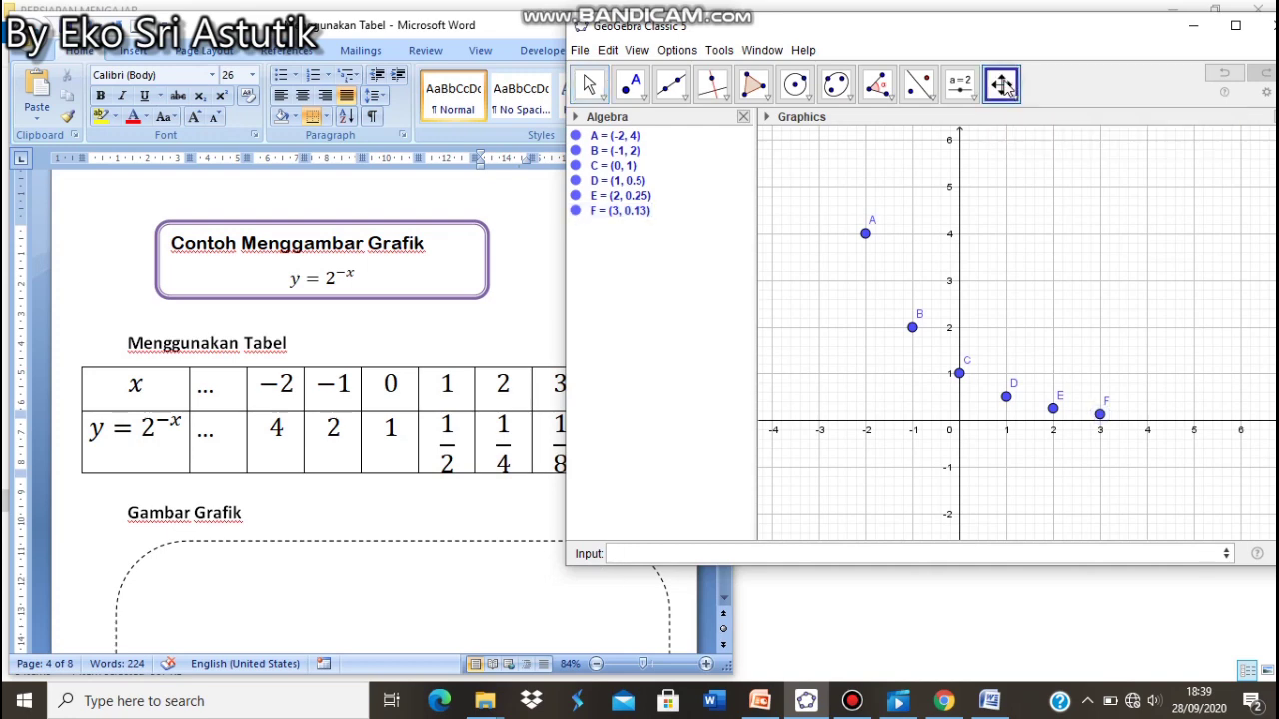
pyautogui.click(633, 554)
pyautogui.write('y')
pyautogui.press('BackSpace')
pyautogui.write('y=')
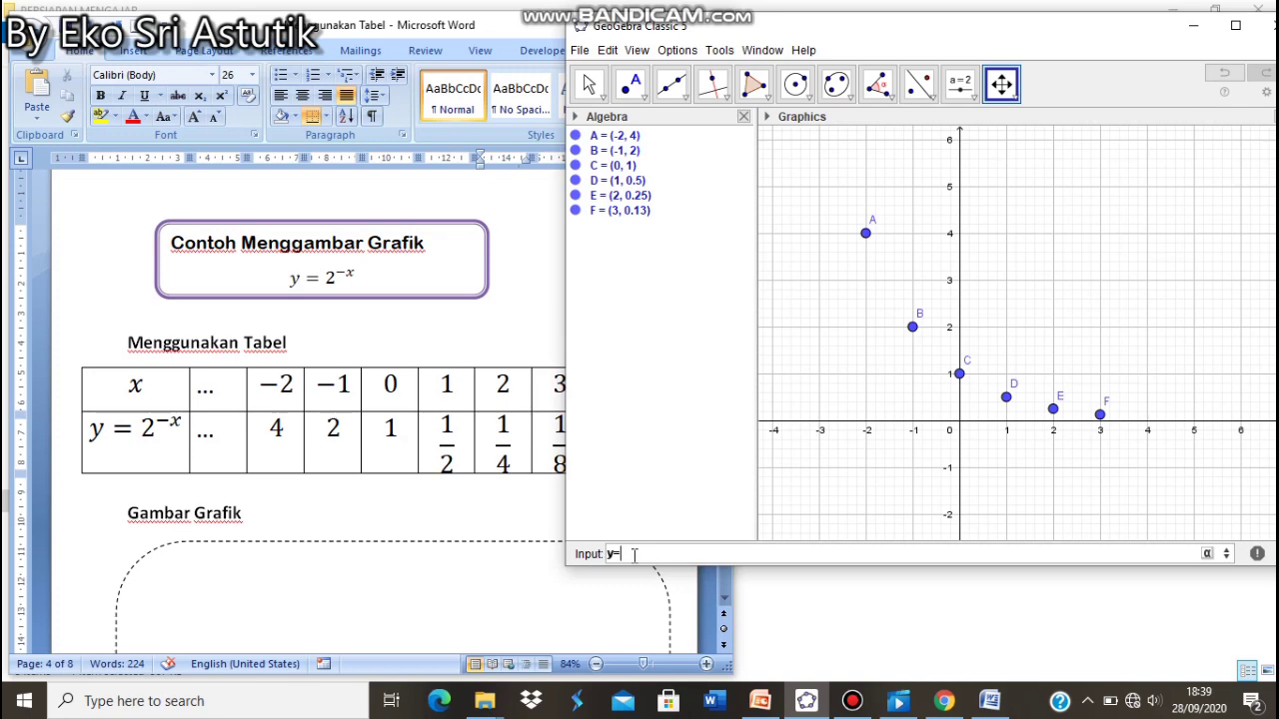
pyautogui.write('2')
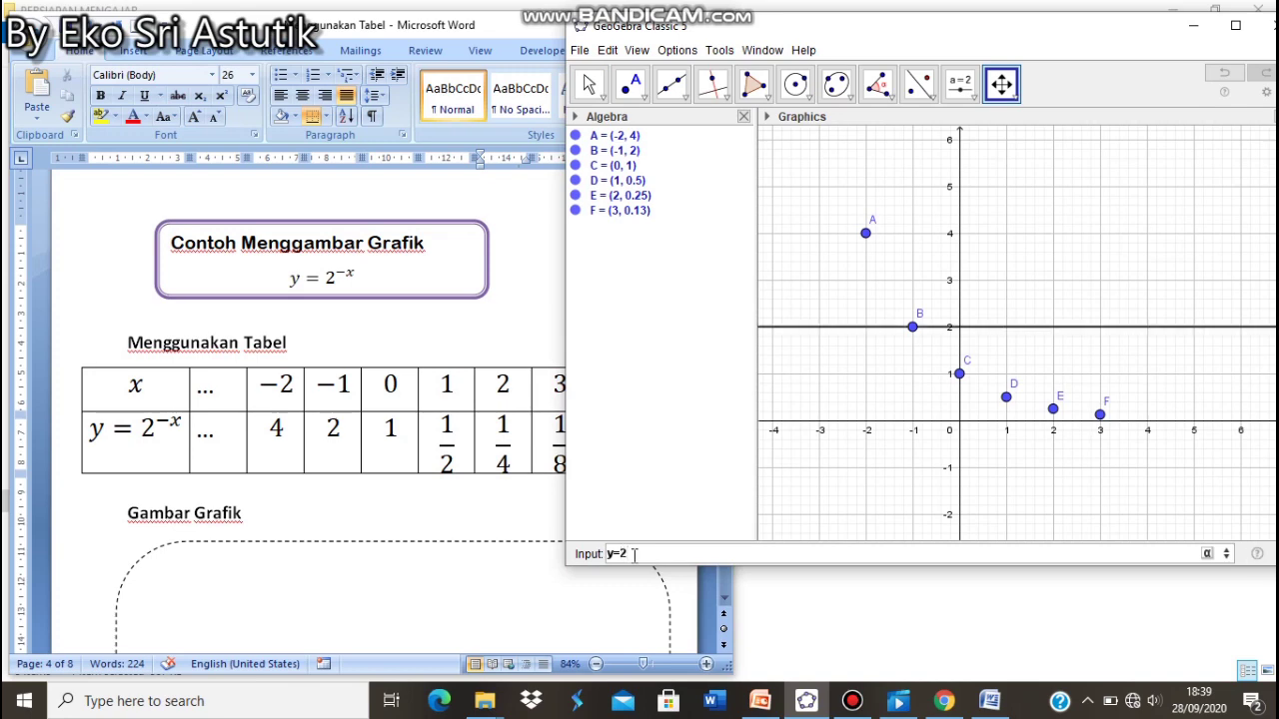
pyautogui.write('^-x')
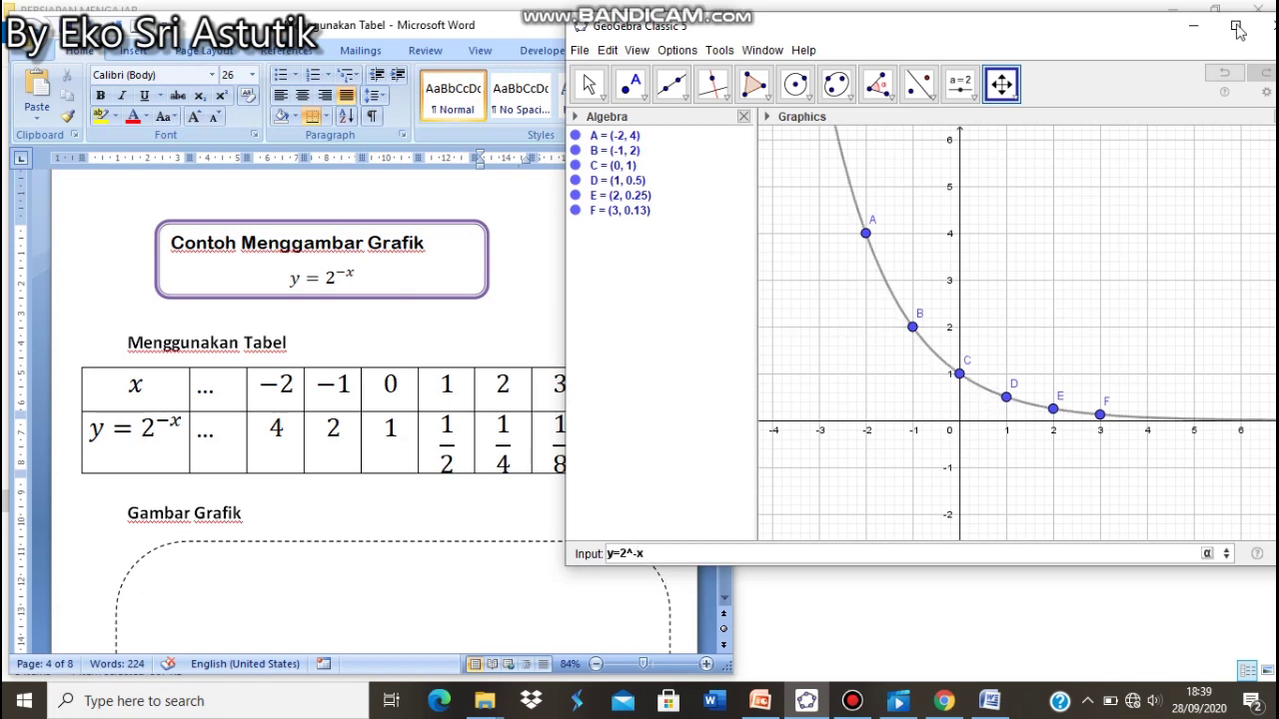
pyautogui.click(1237, 30)
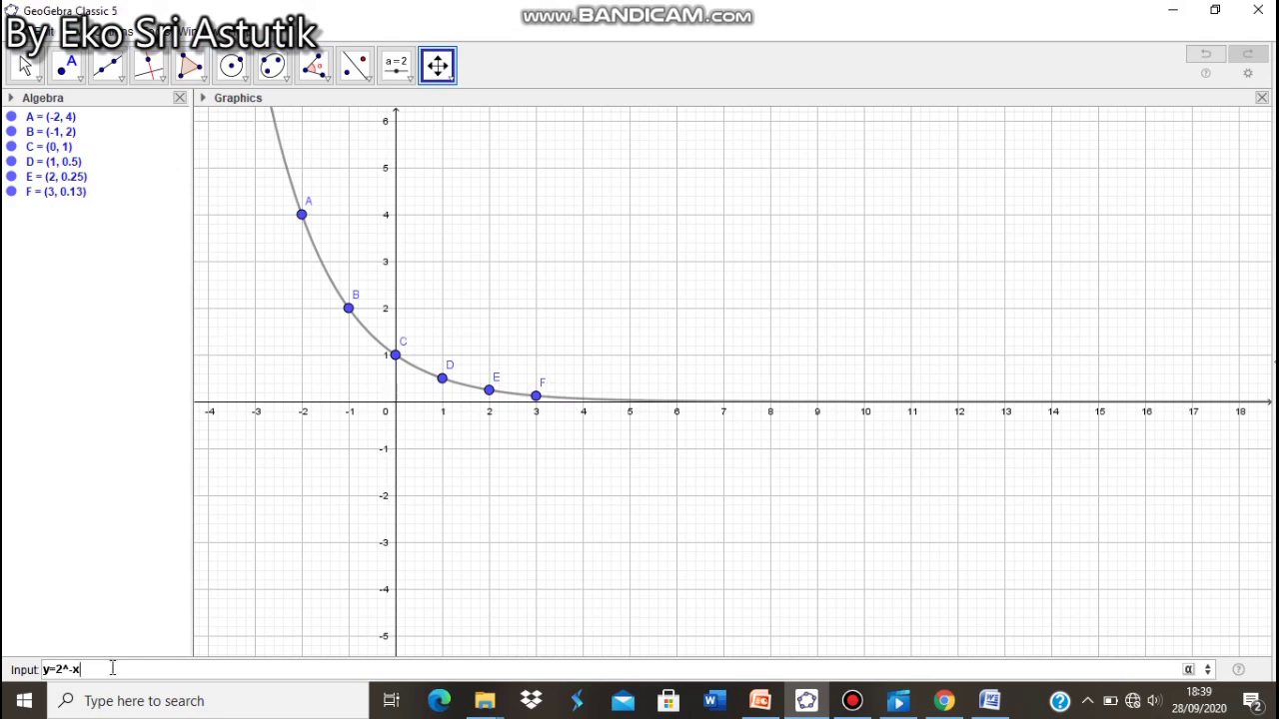
pyautogui.press('Return')
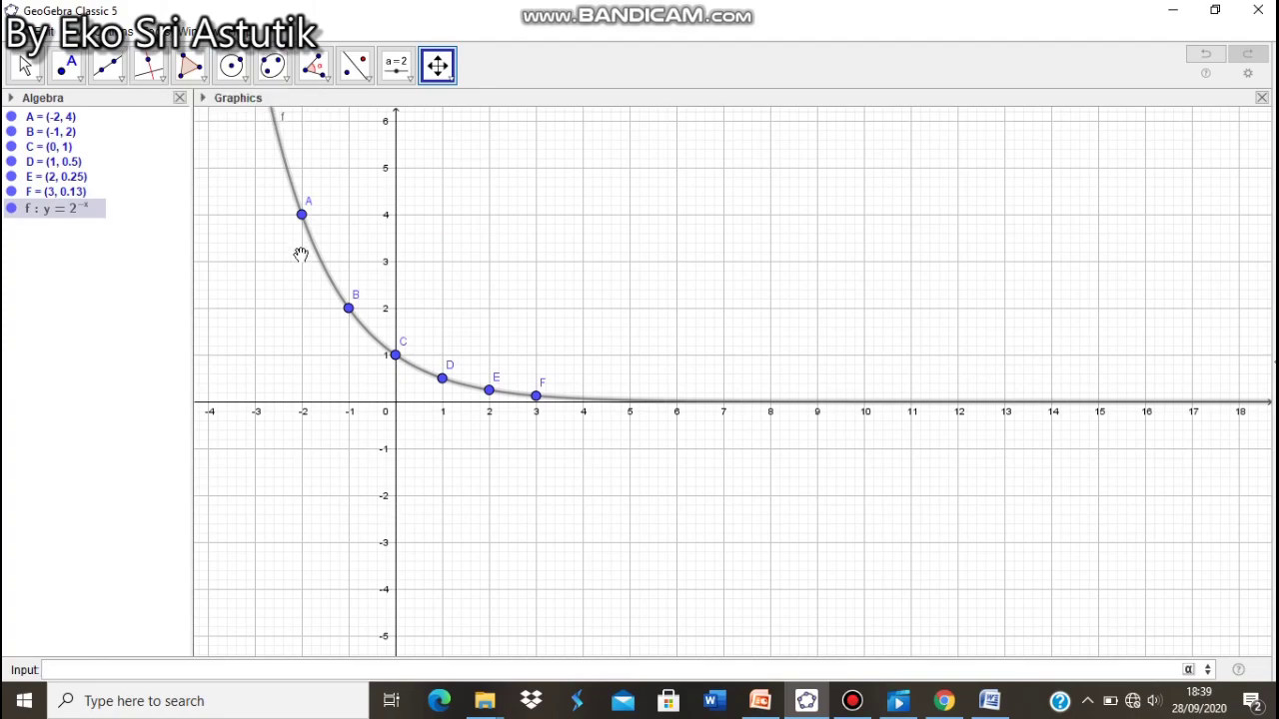